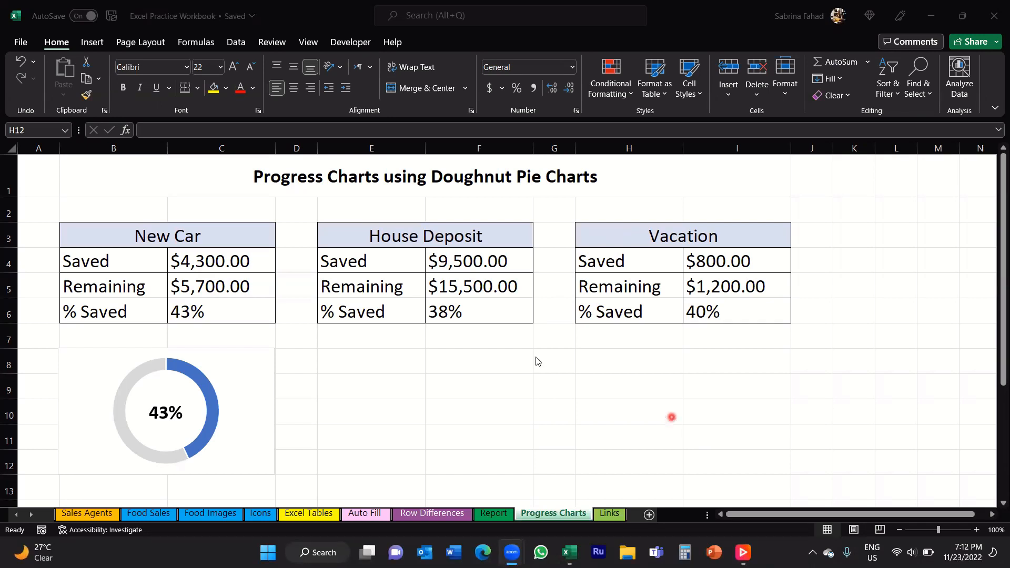
Examine the New Car table's Saved amount and the formulas behind its Remaining and % Saved cells.
click(77, 208)
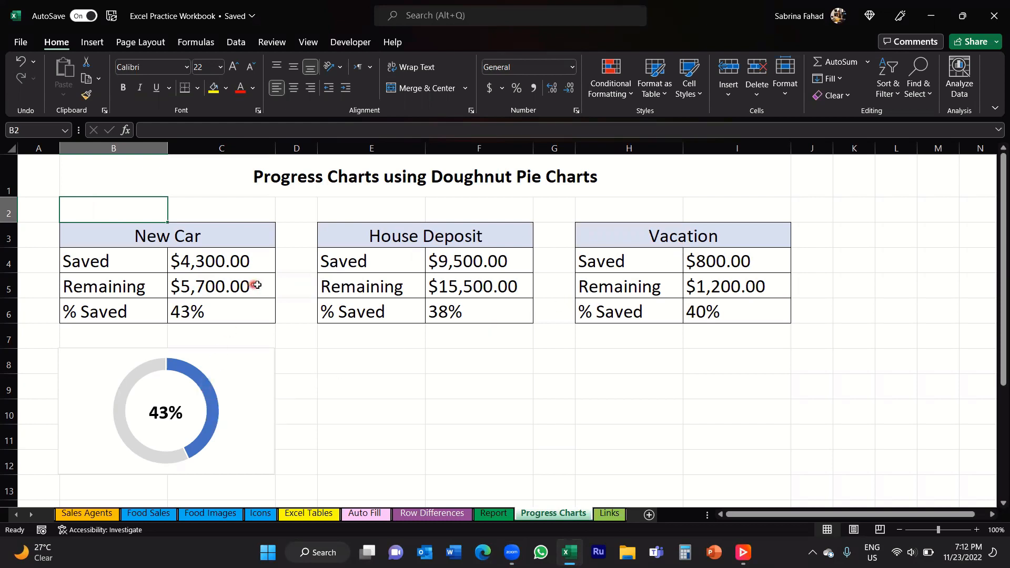
click(265, 263)
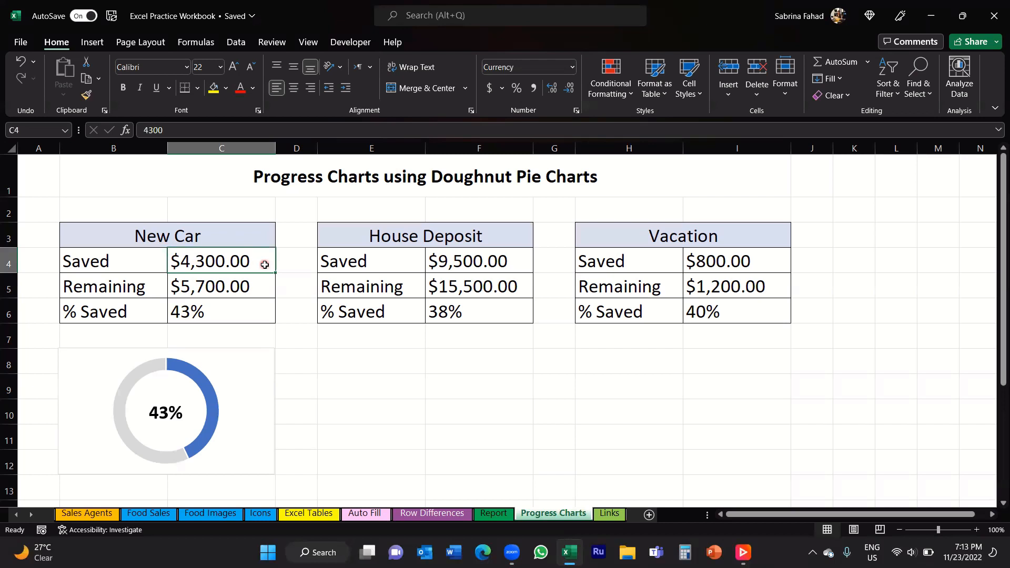
click(262, 286)
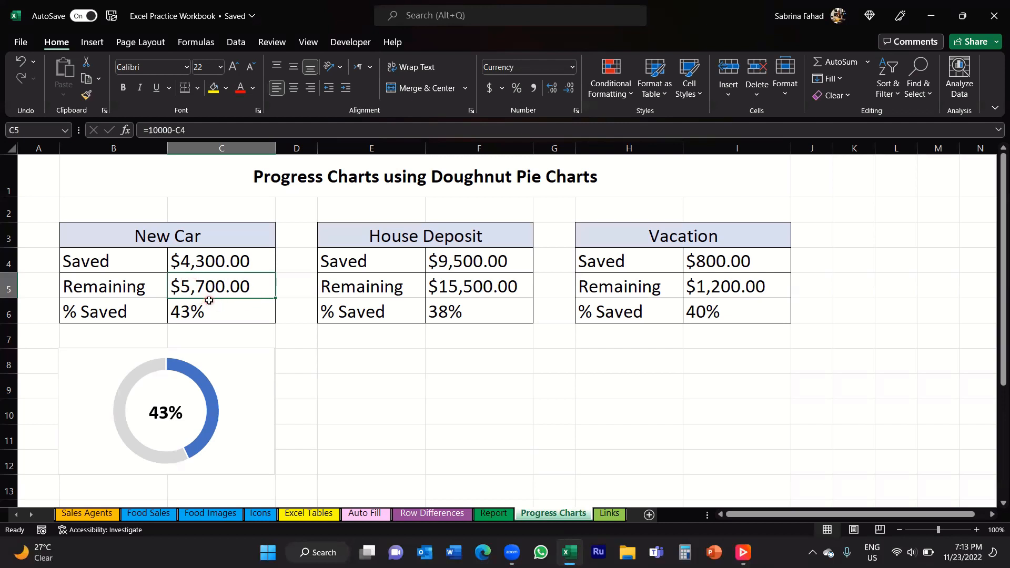
click(261, 312)
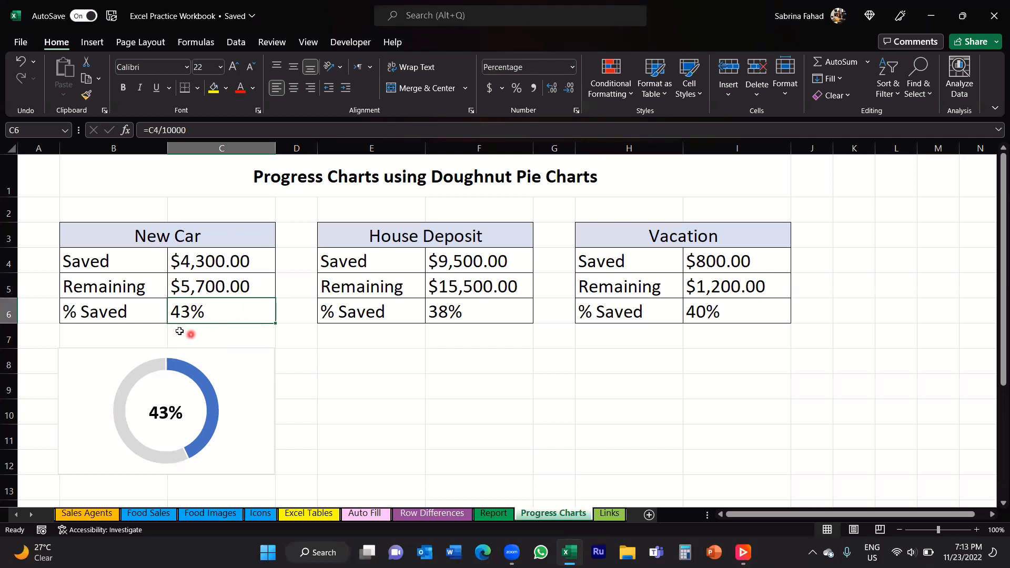
click(246, 312)
click(255, 263)
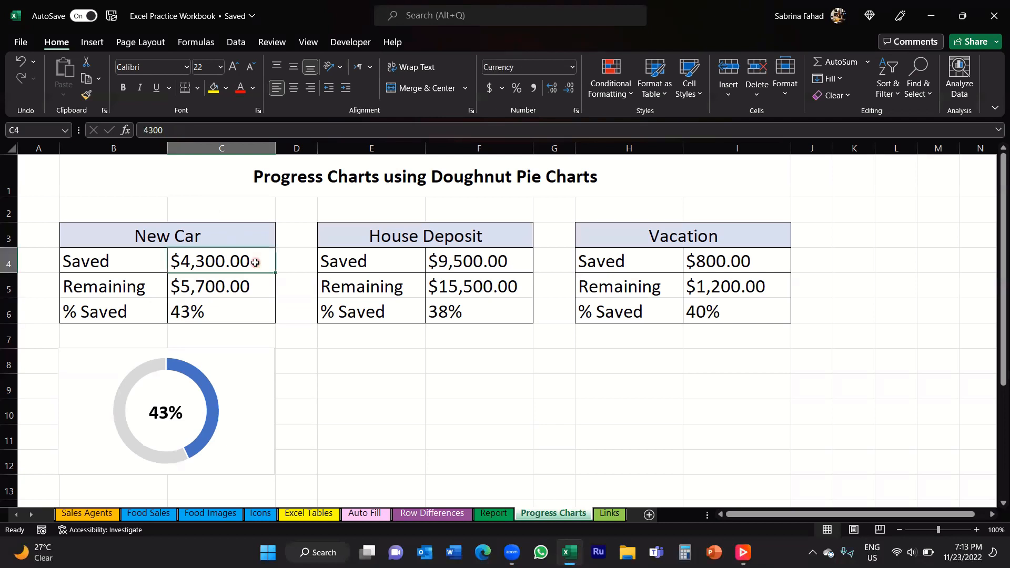
click(254, 312)
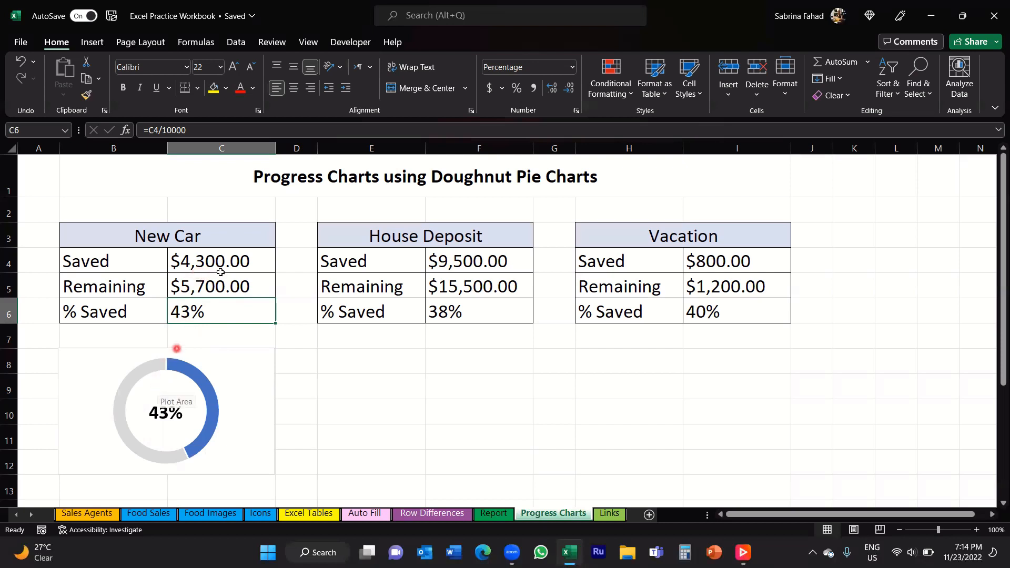
Set the New Car Saved amount in cell C4 to 6400 and check its progress chart.
click(260, 264)
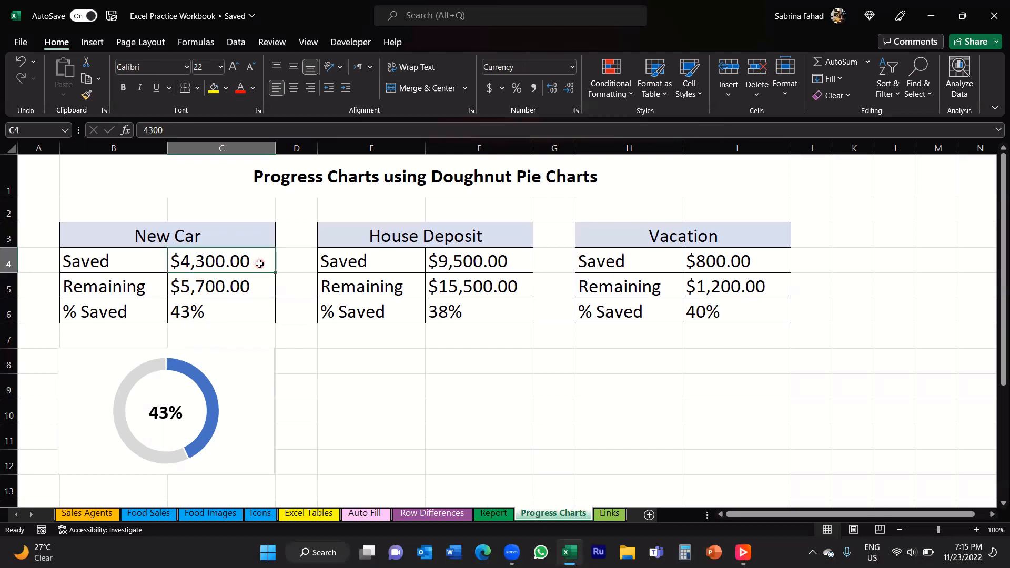
text(6400)
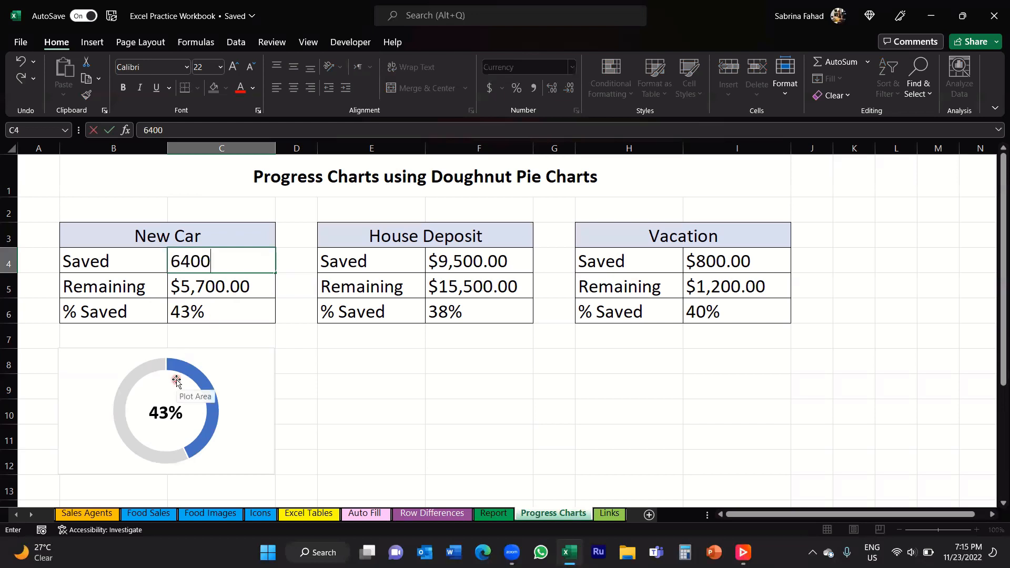
click(290, 333)
mouse_move(183, 367)
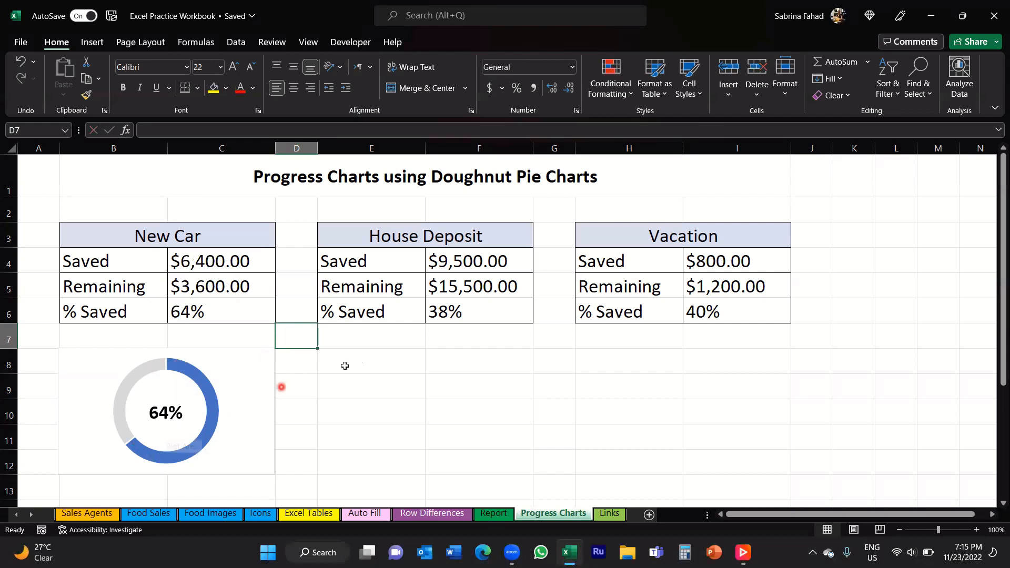
Insert a doughnut chart from the House Deposit table's Saved and Remaining rows, E4:F5.
click(362, 358)
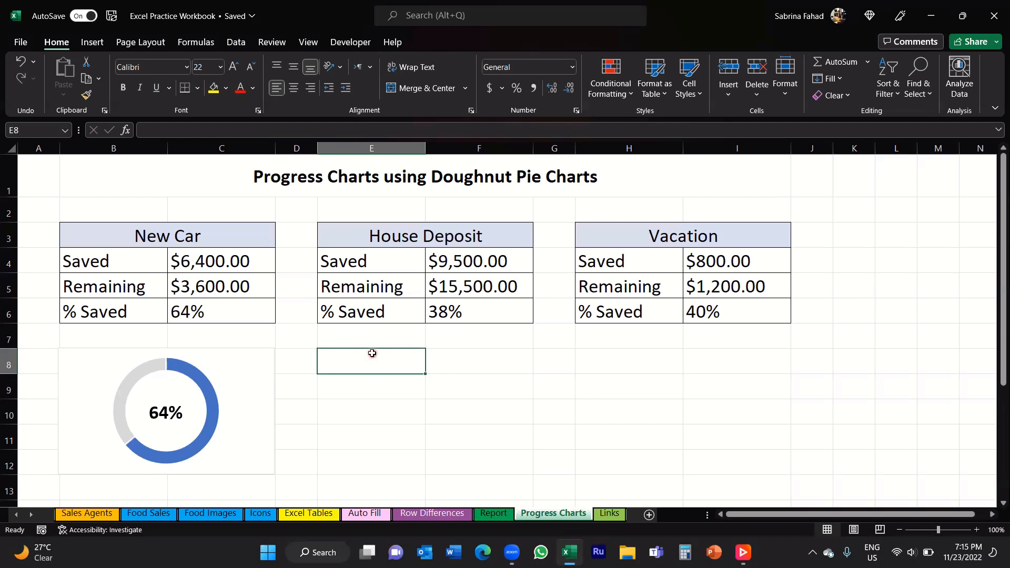
drag(350, 262, 516, 280)
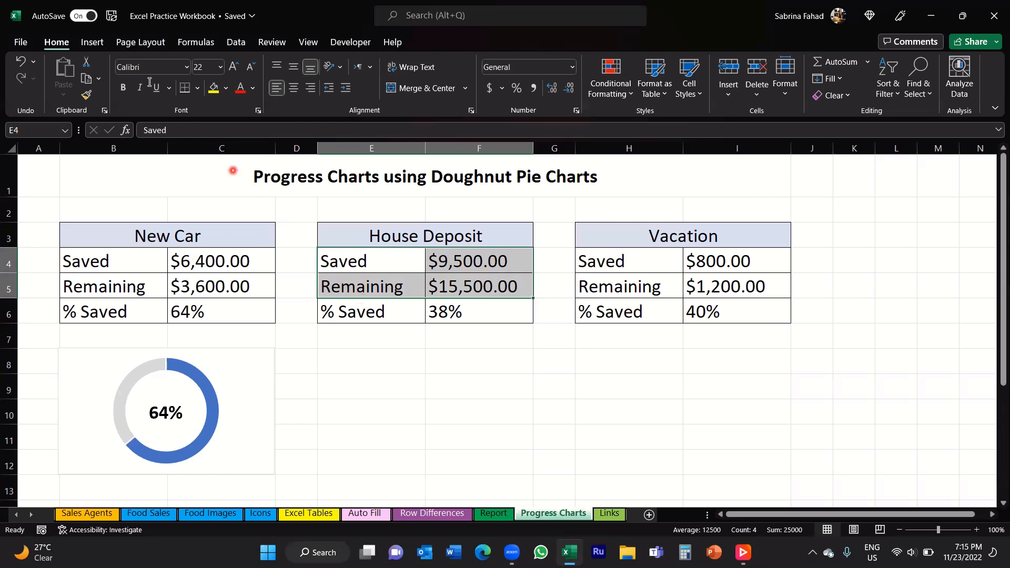
click(93, 46)
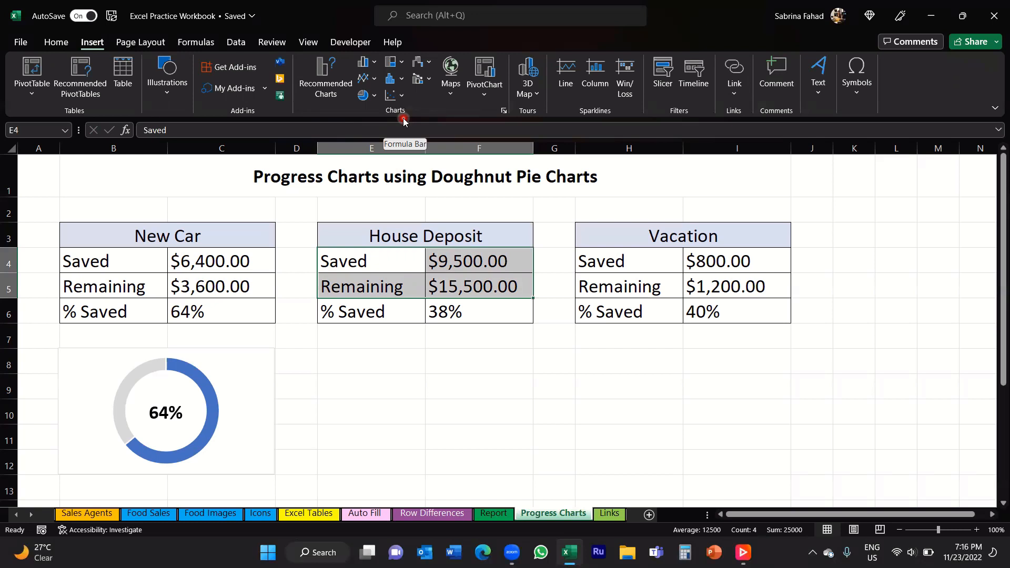
click(376, 96)
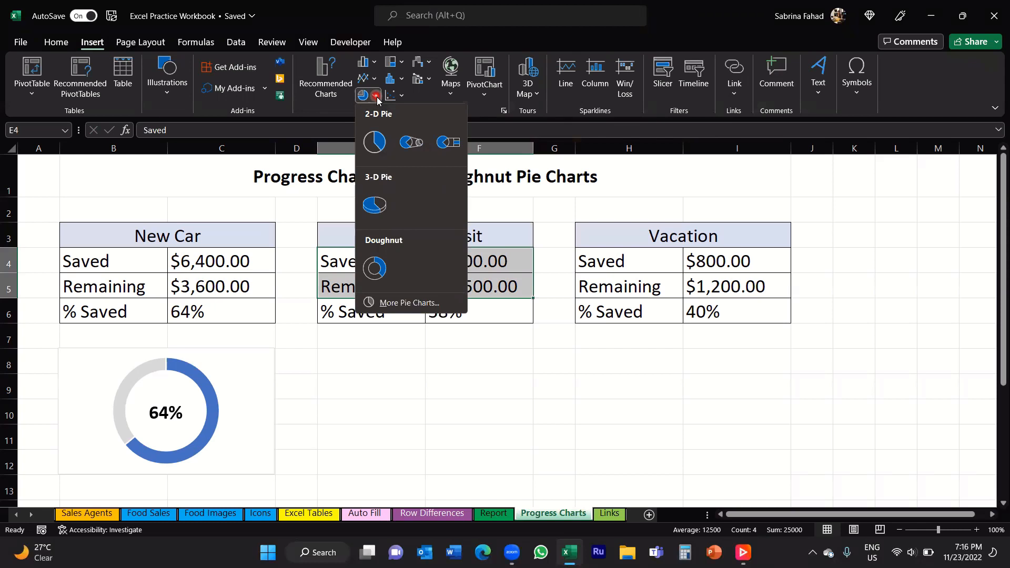
click(375, 269)
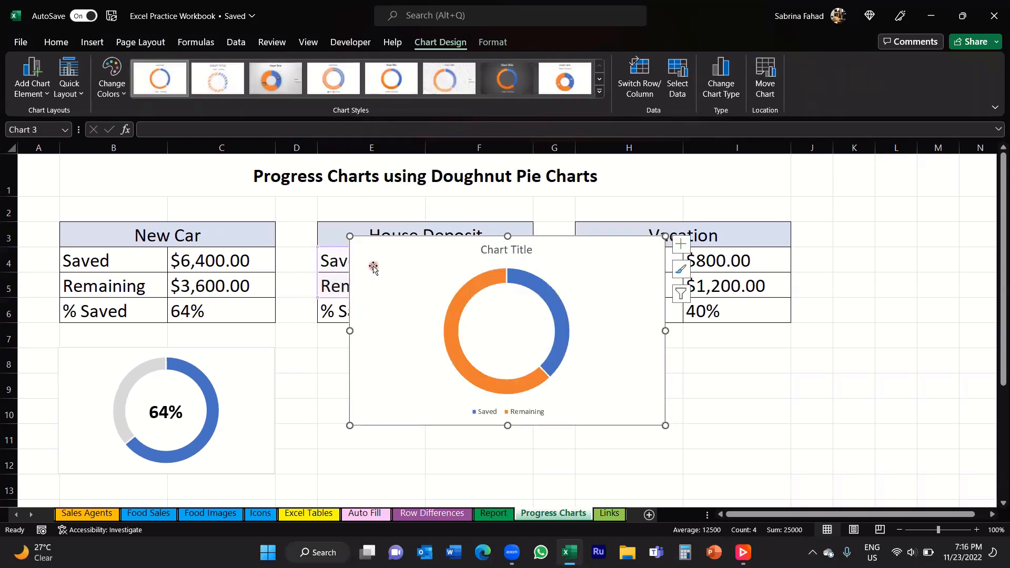
Move the new doughnut chart below the House Deposit table and resize it to fit columns E to F, rows 8 to 12.
click(302, 282)
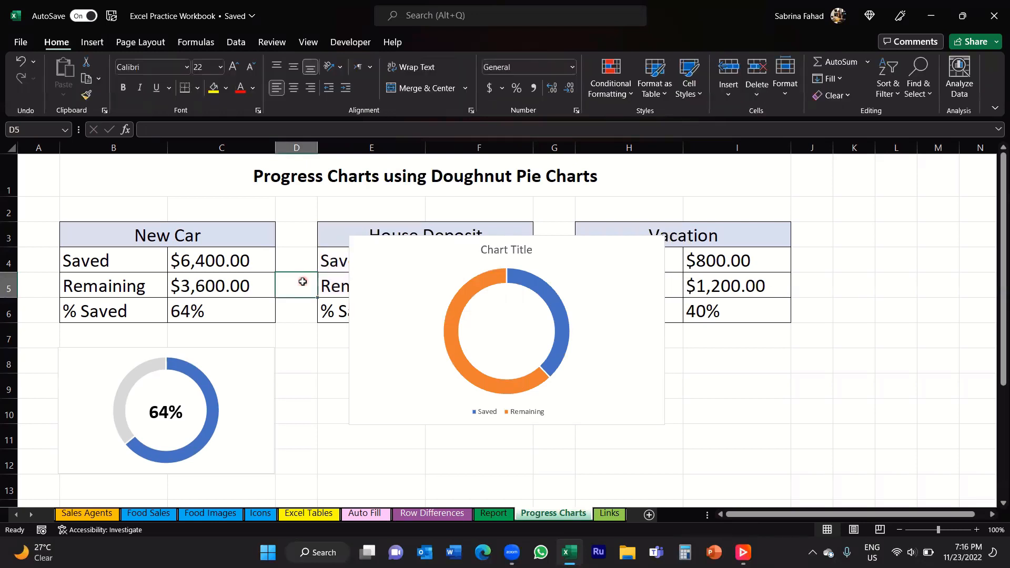
click(390, 256)
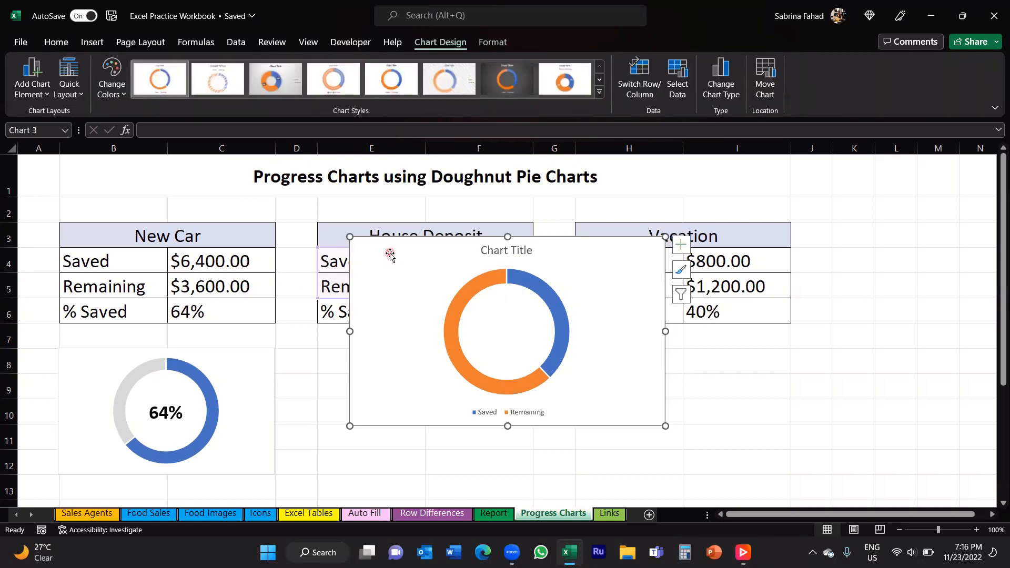
drag(390, 256, 359, 368)
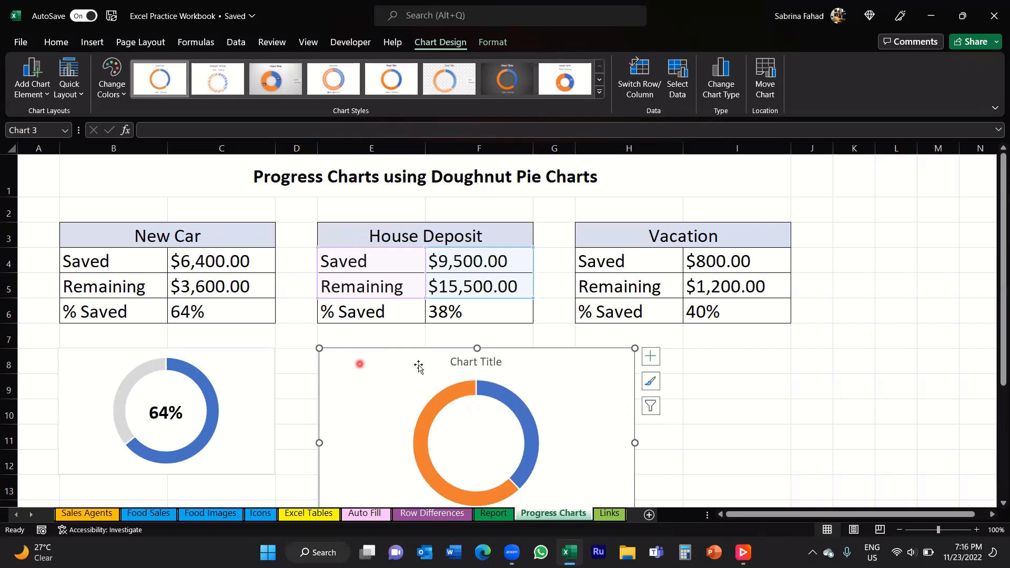
scroll(738, 383, down, 2)
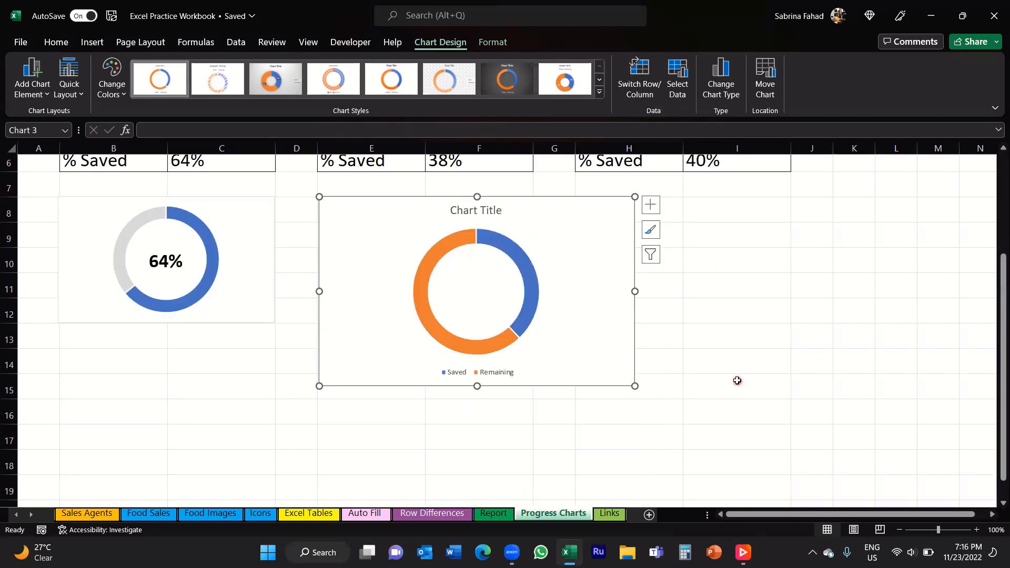
scroll(737, 381, up, 1)
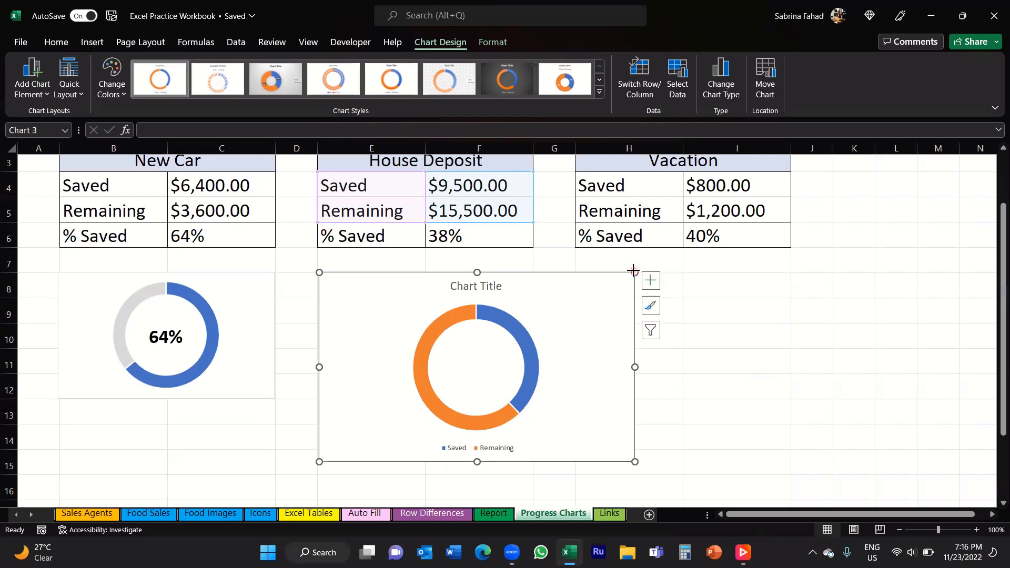
drag(633, 270, 546, 350)
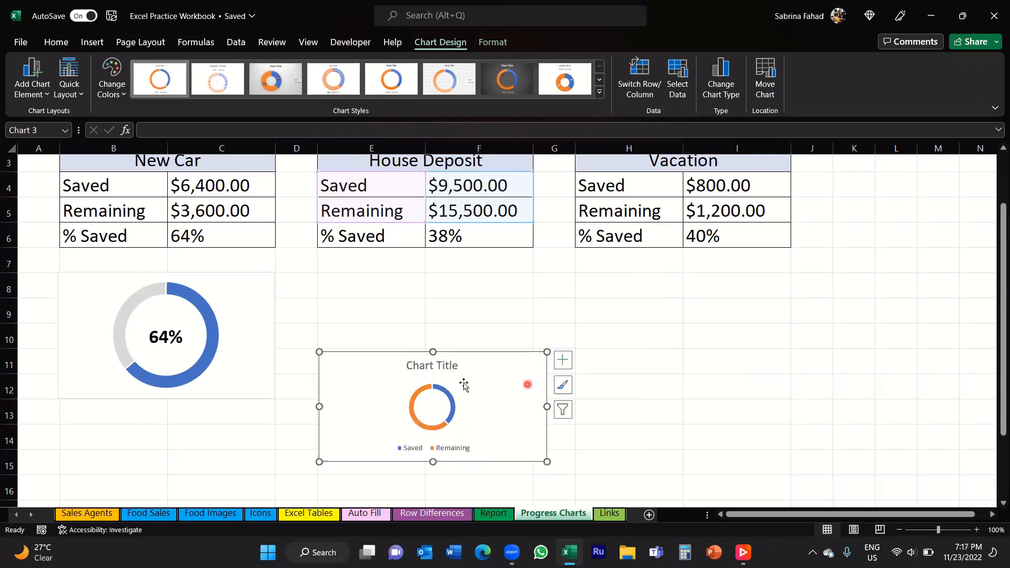
drag(469, 368, 469, 289)
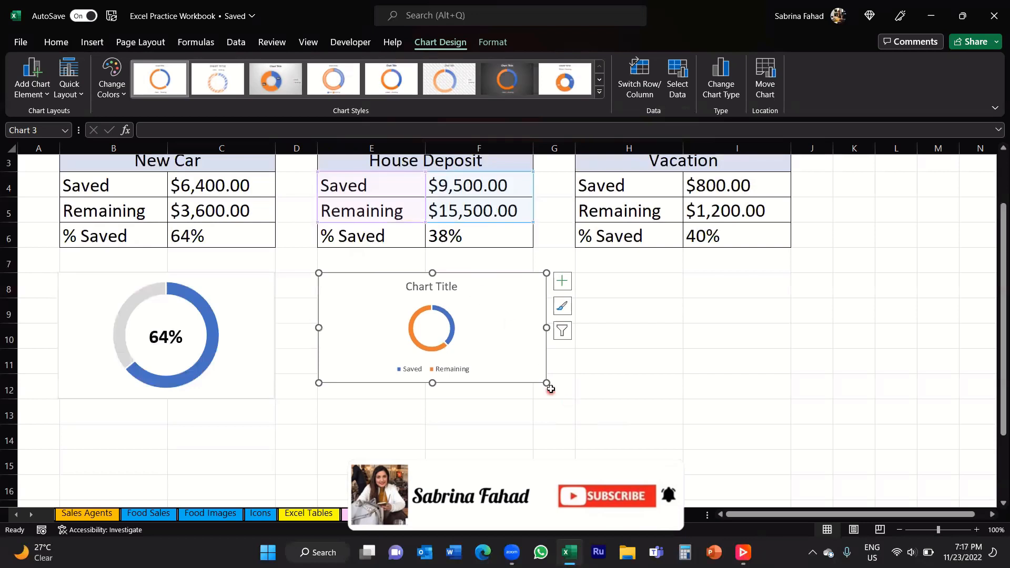
drag(546, 381, 531, 399)
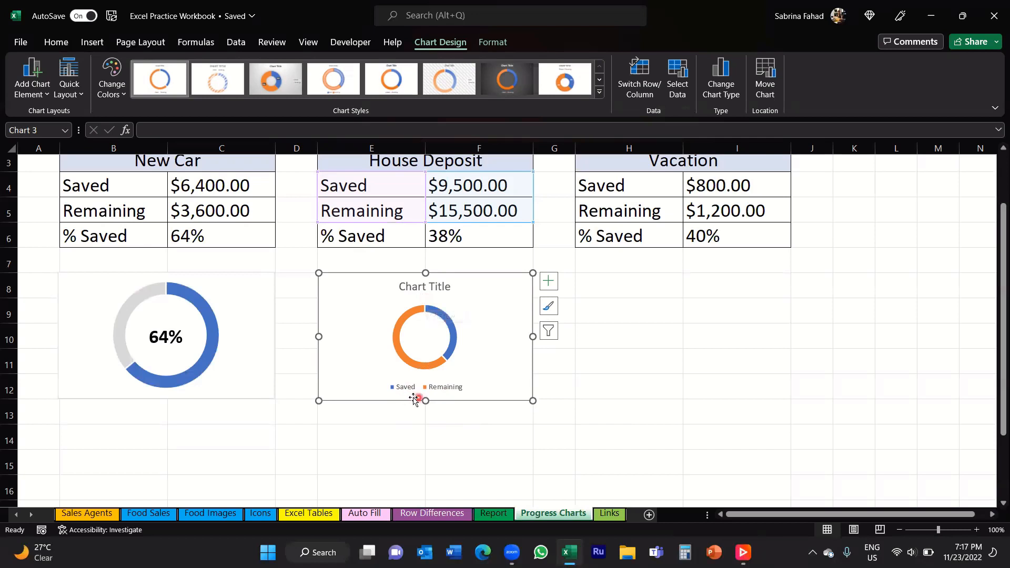
Remove the chart title and legend from the House Deposit doughnut chart.
click(425, 288)
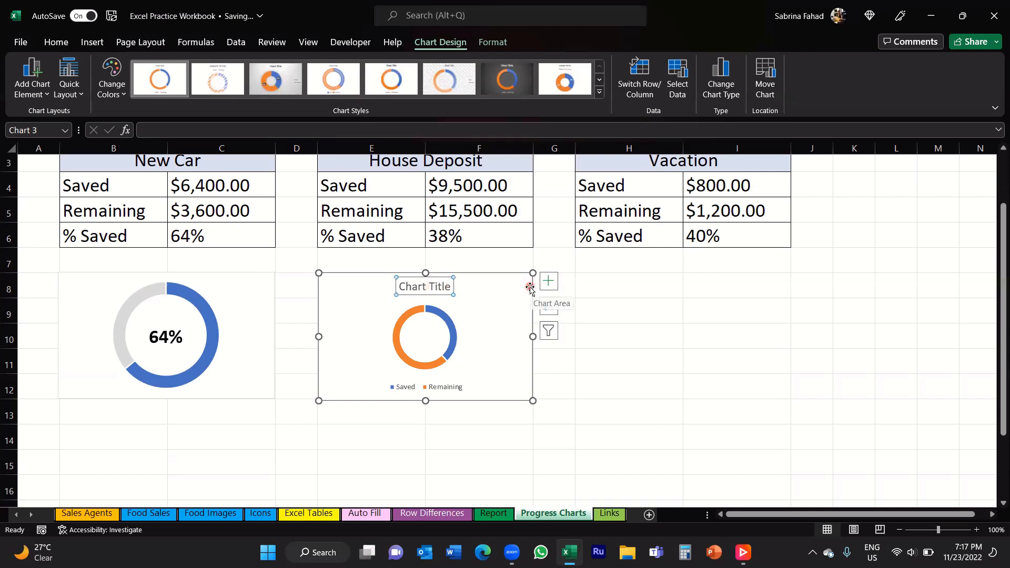
click(549, 281)
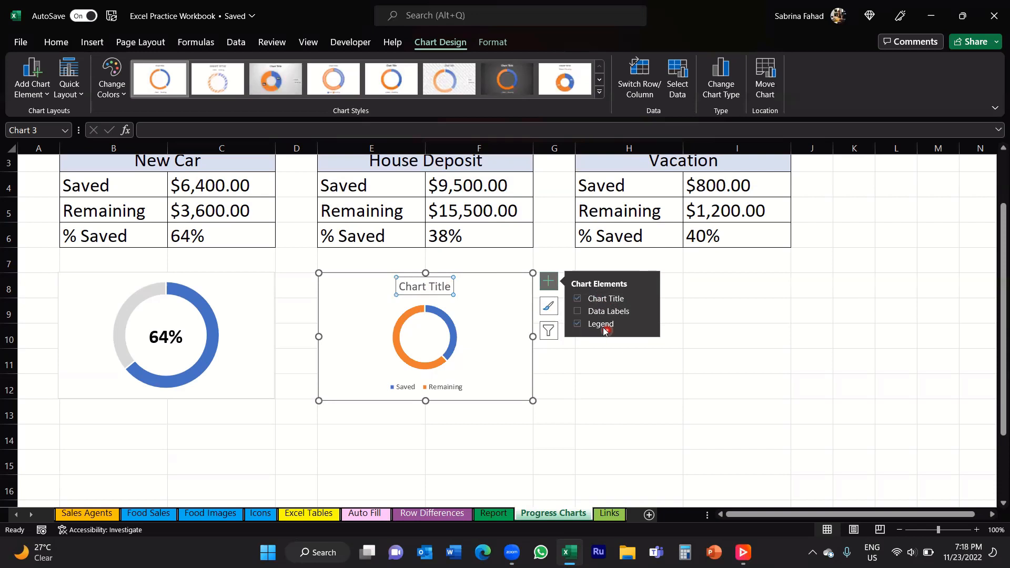
click(577, 298)
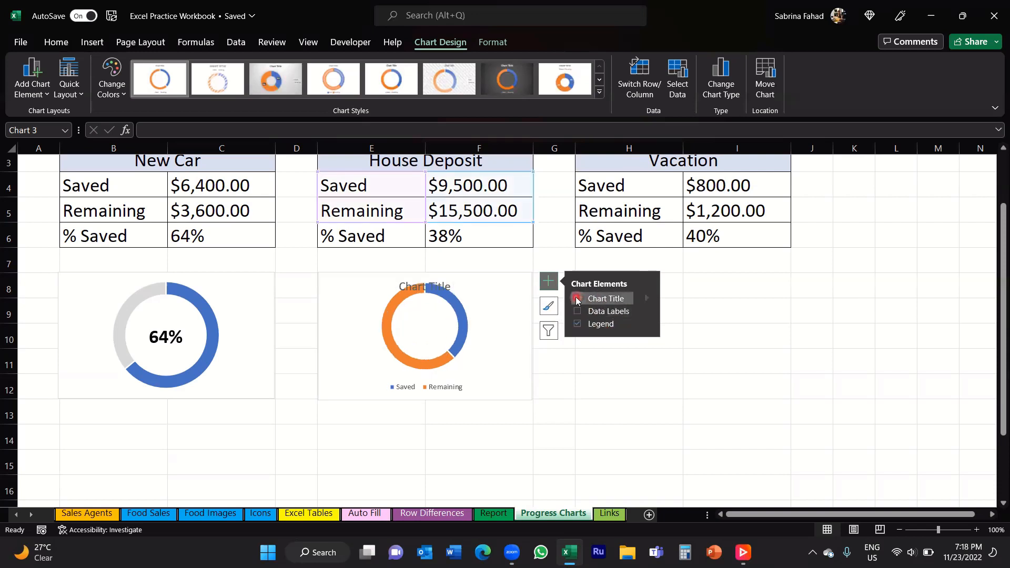
click(576, 324)
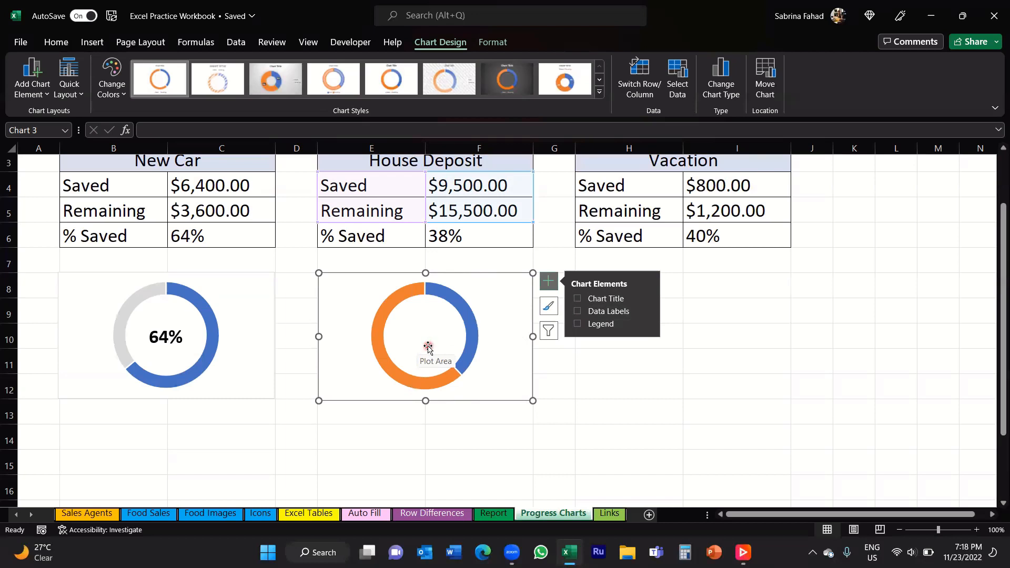
click(563, 399)
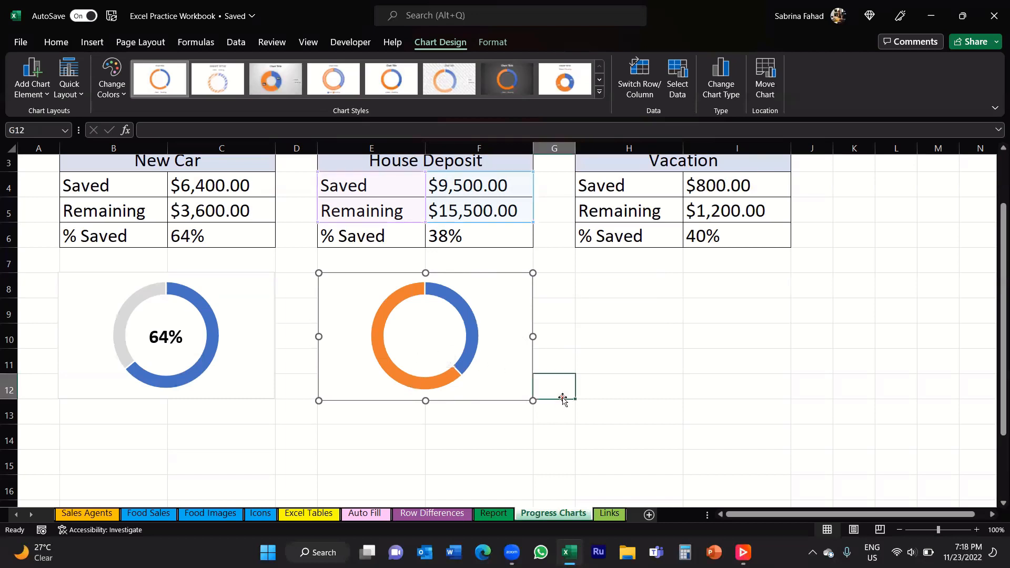
Fill the Remaining slice of the House Deposit doughnut chart with light gray, like the New Car chart.
click(504, 367)
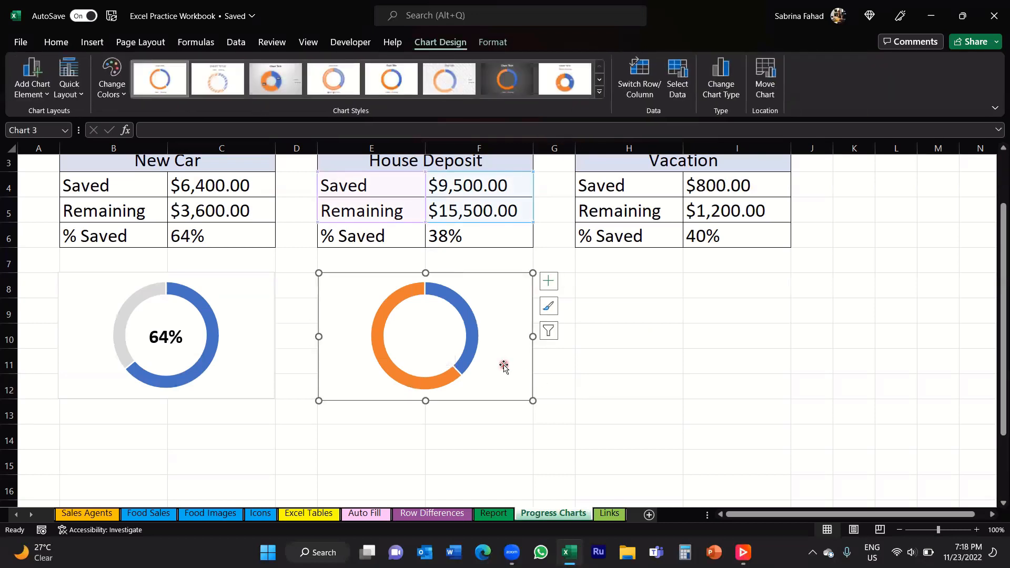
click(467, 348)
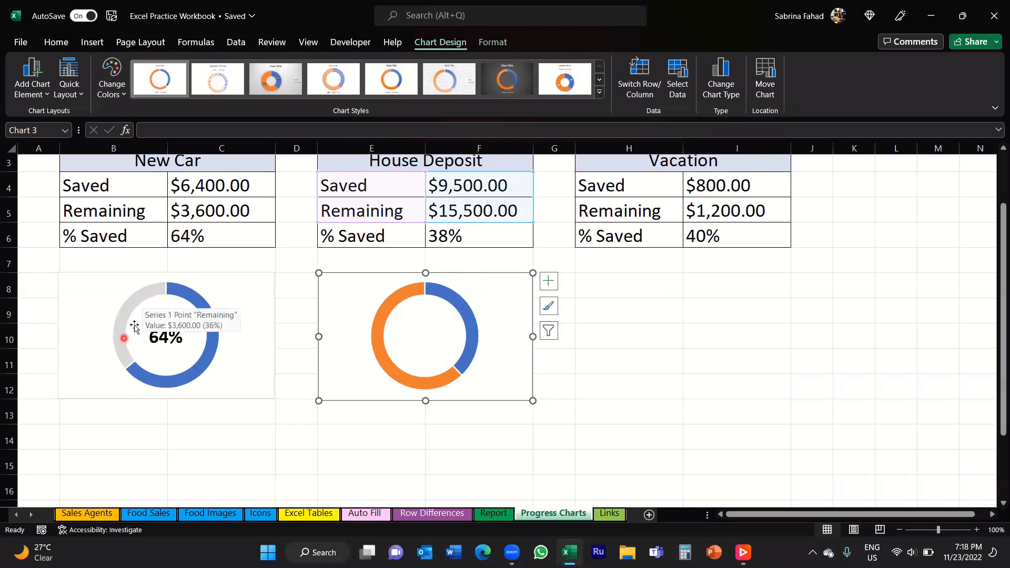
click(544, 428)
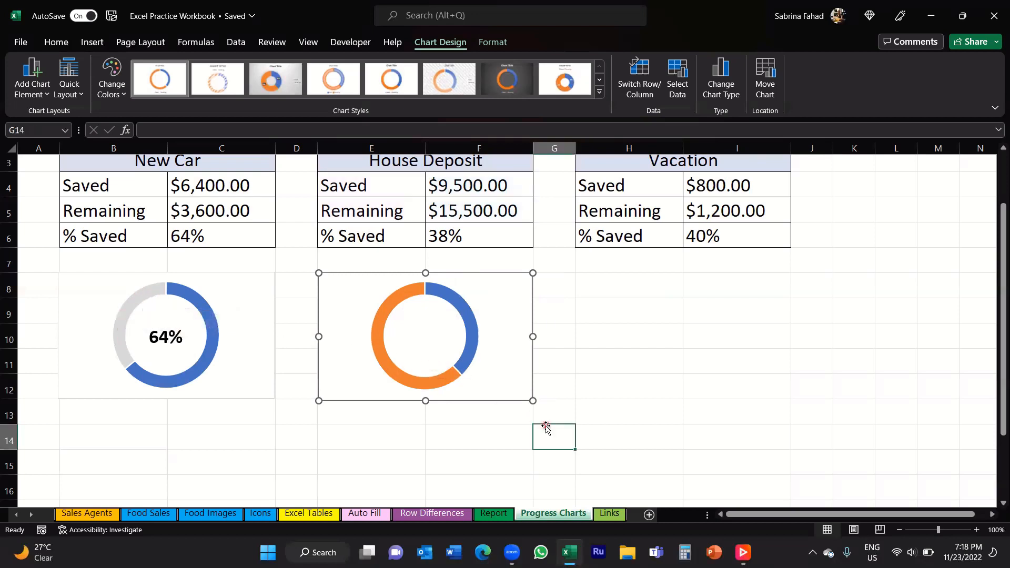
click(490, 372)
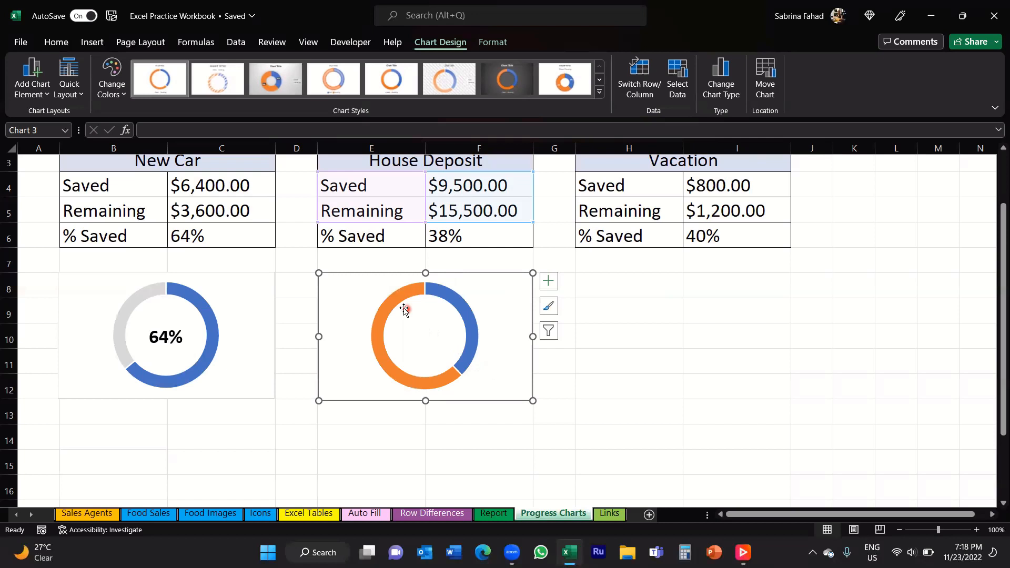
mouse_move(391, 300)
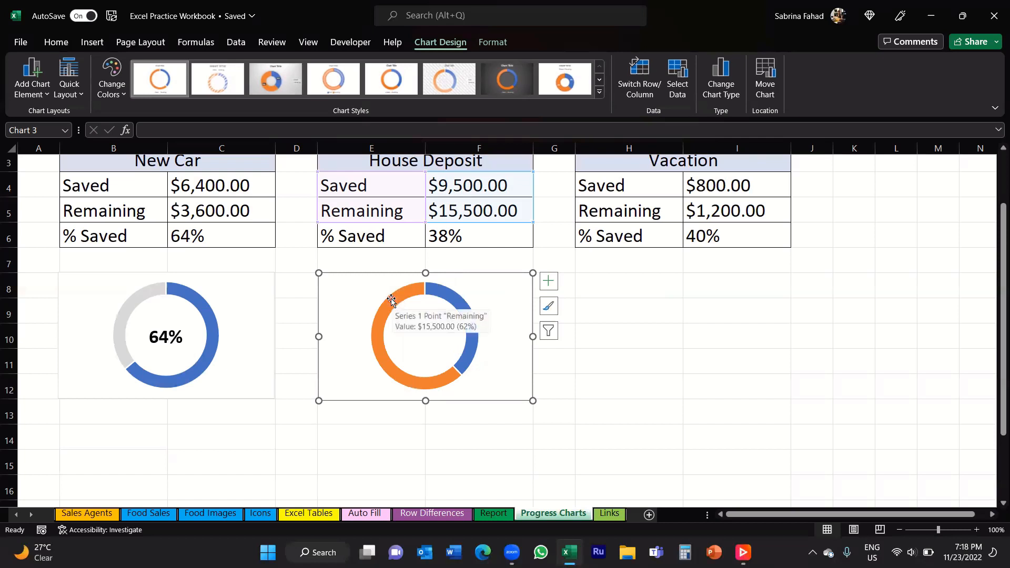
click(392, 301)
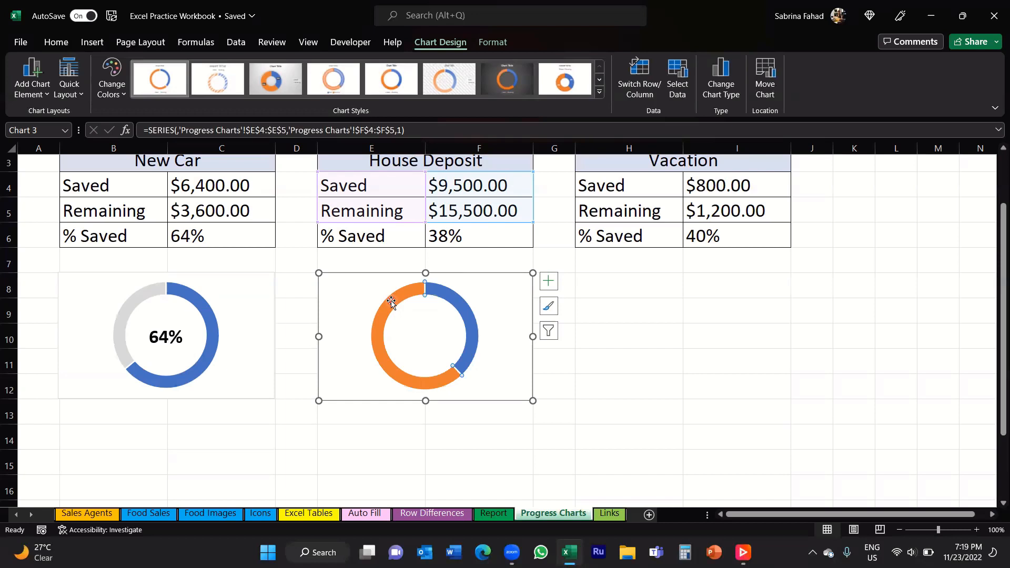
click(492, 43)
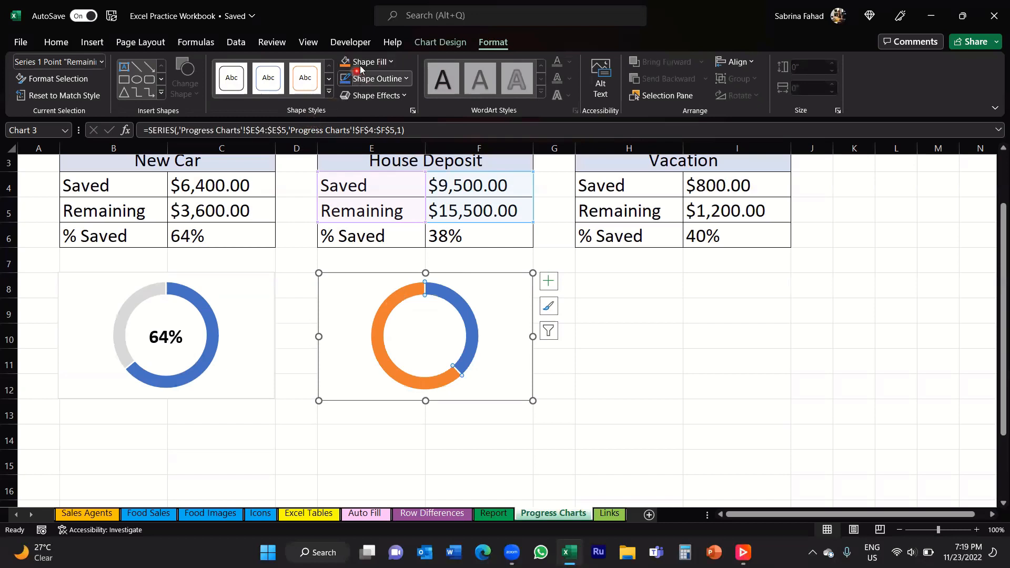
click(393, 62)
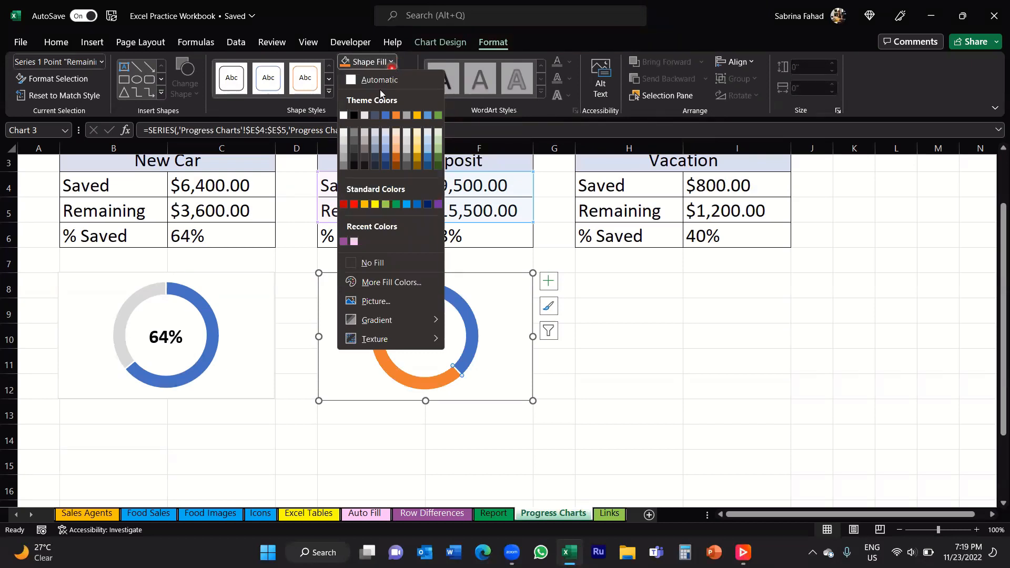
click(342, 143)
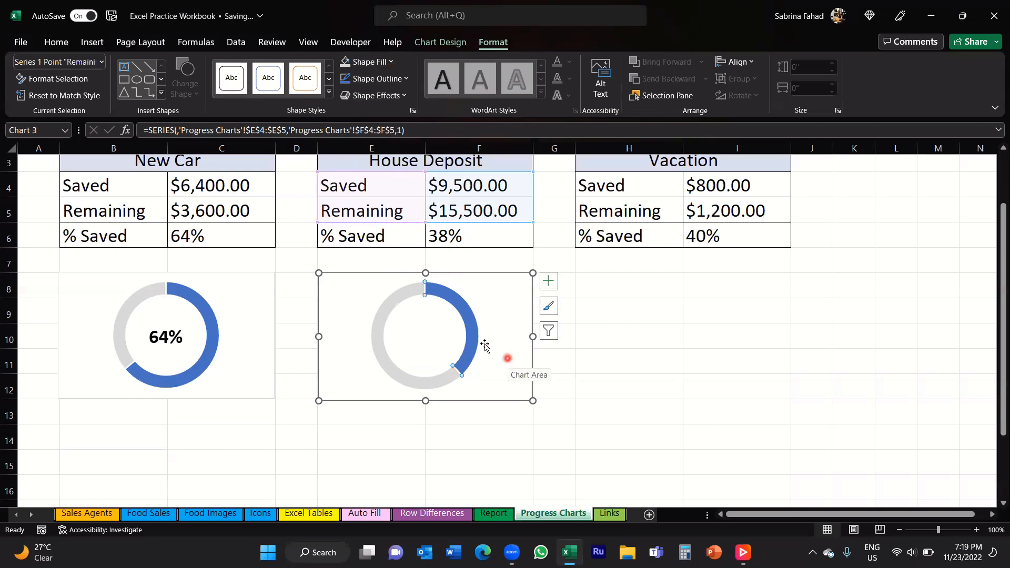
Fill the Saved slice of the House Deposit doughnut chart with the green theme color.
mouse_move(410, 292)
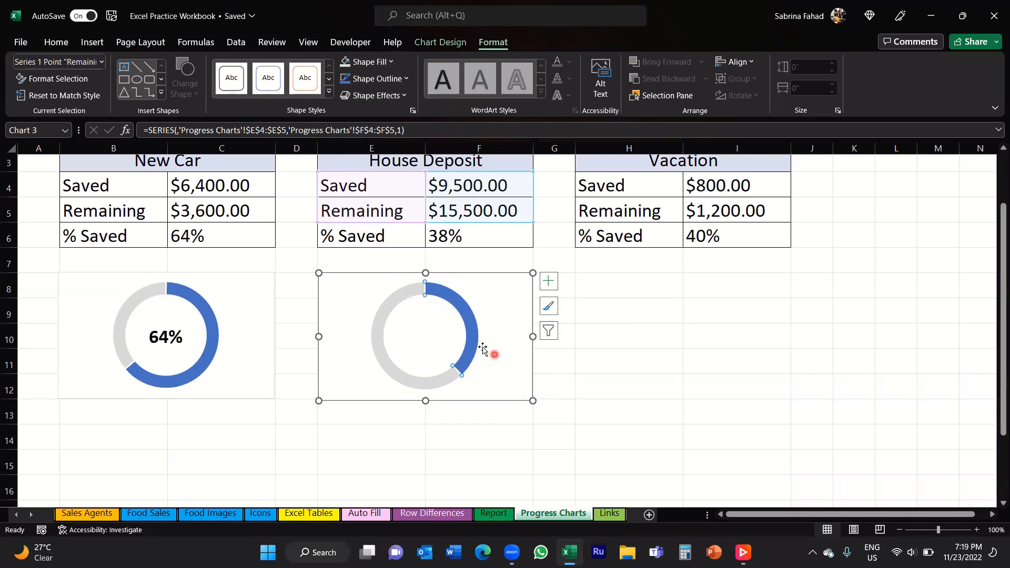
mouse_move(468, 320)
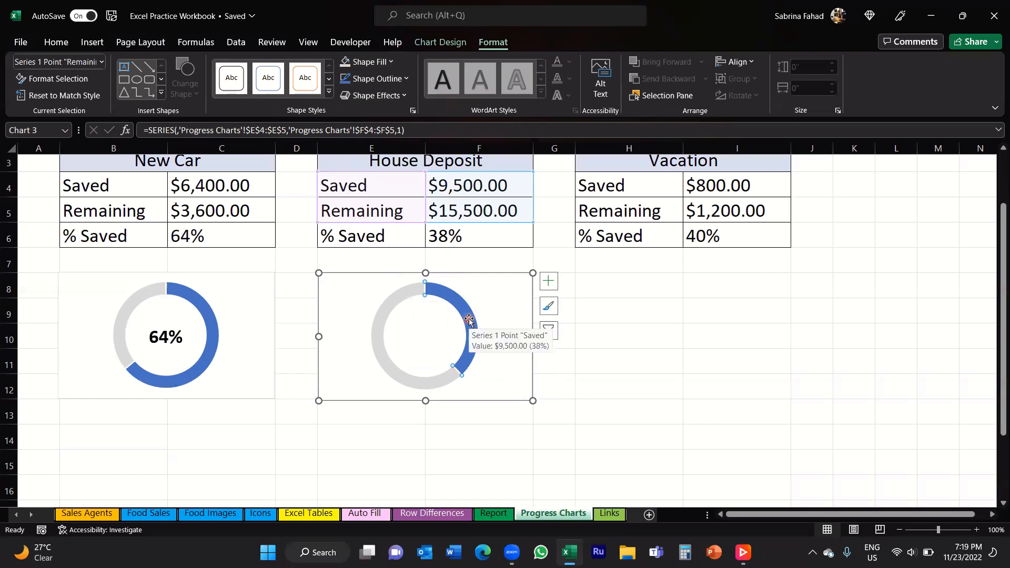
click(468, 320)
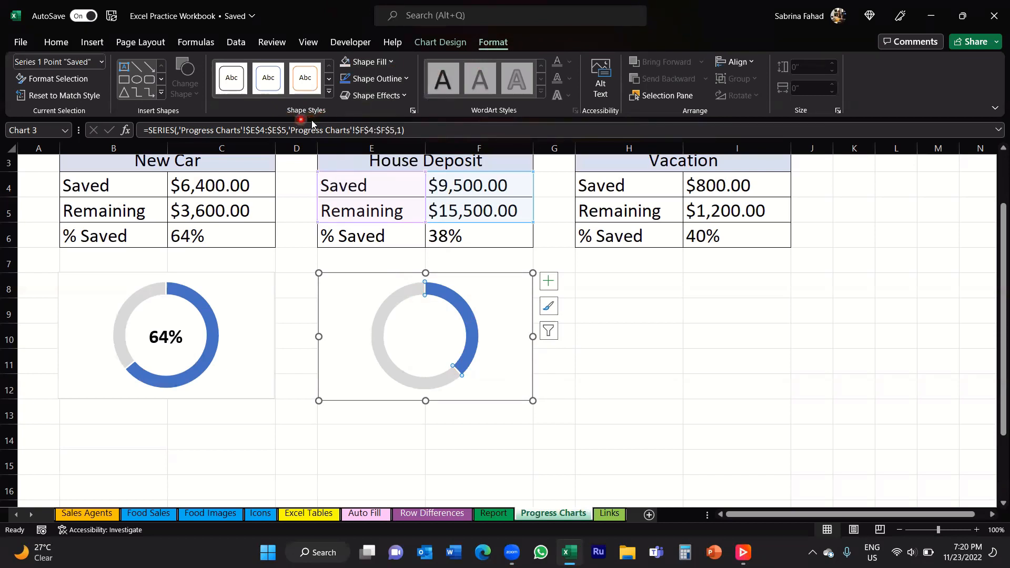
click(393, 62)
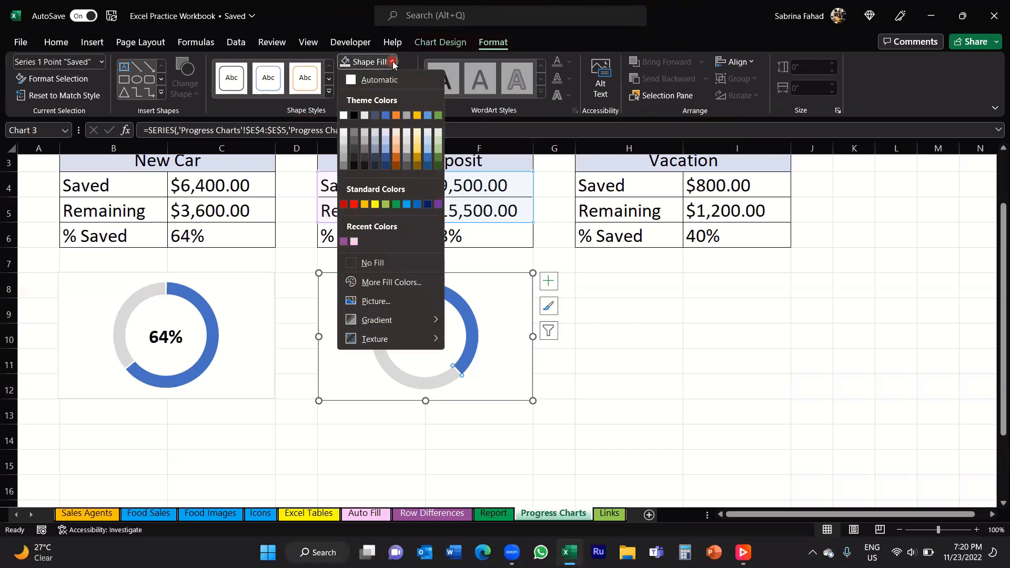
click(437, 117)
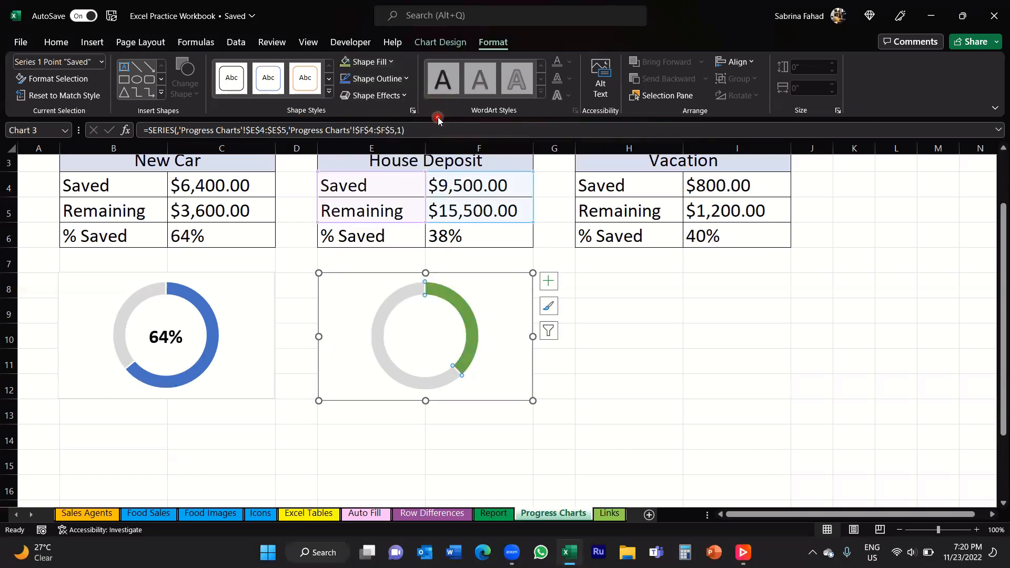
click(590, 353)
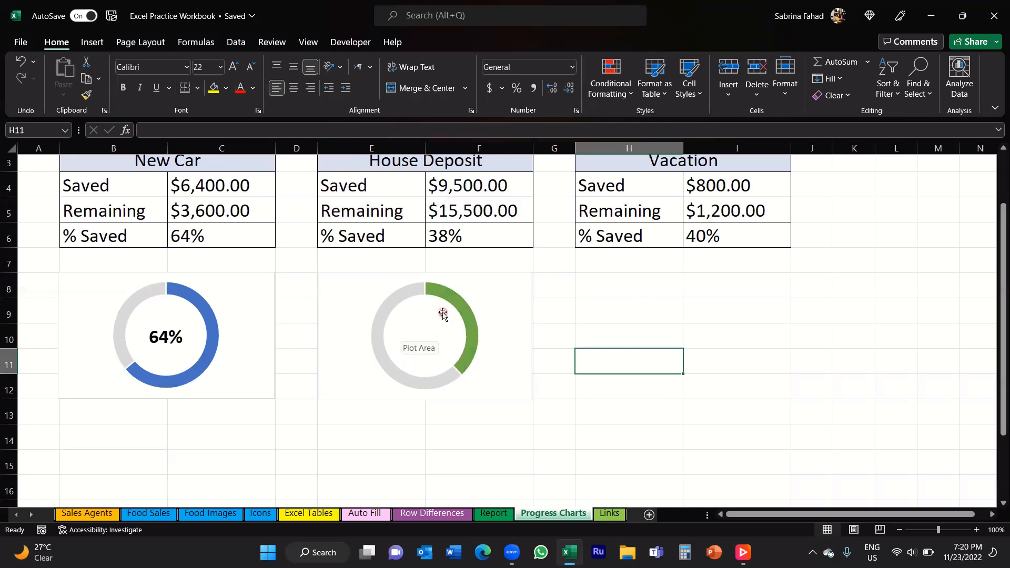
Insert a text box inside the House Deposit chart, in the center hole of the doughnut.
click(508, 295)
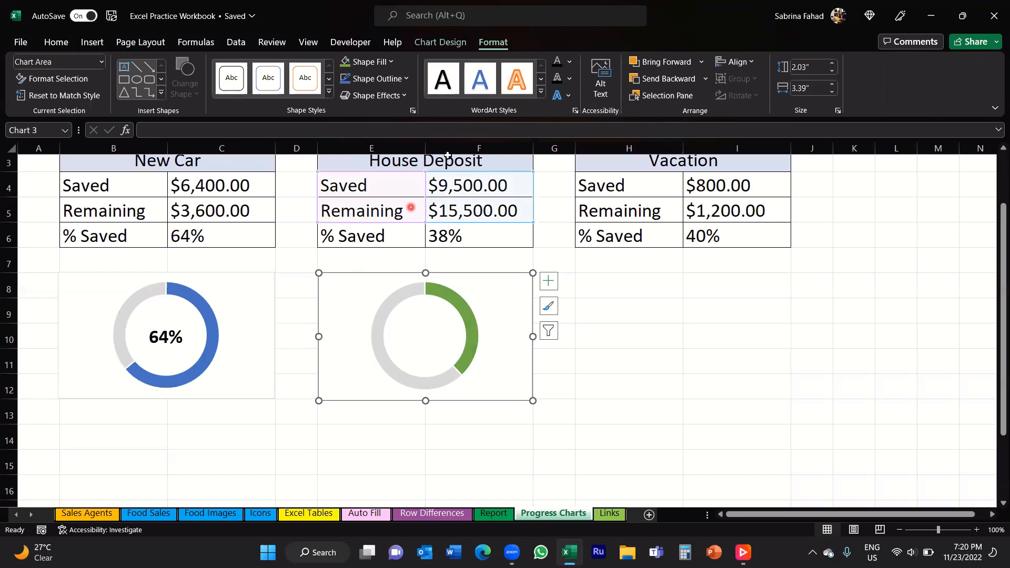
click(492, 47)
click(152, 126)
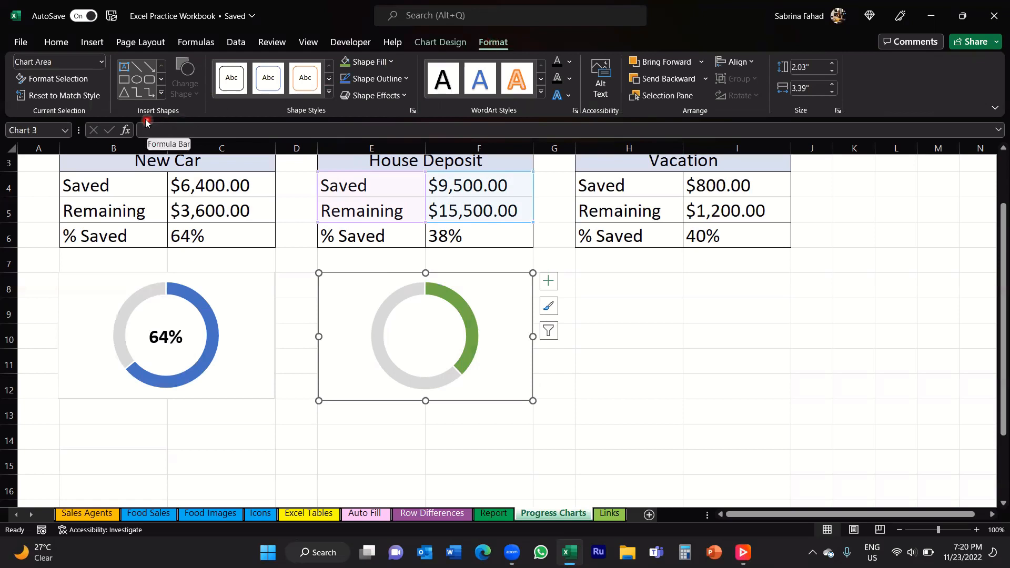
click(158, 120)
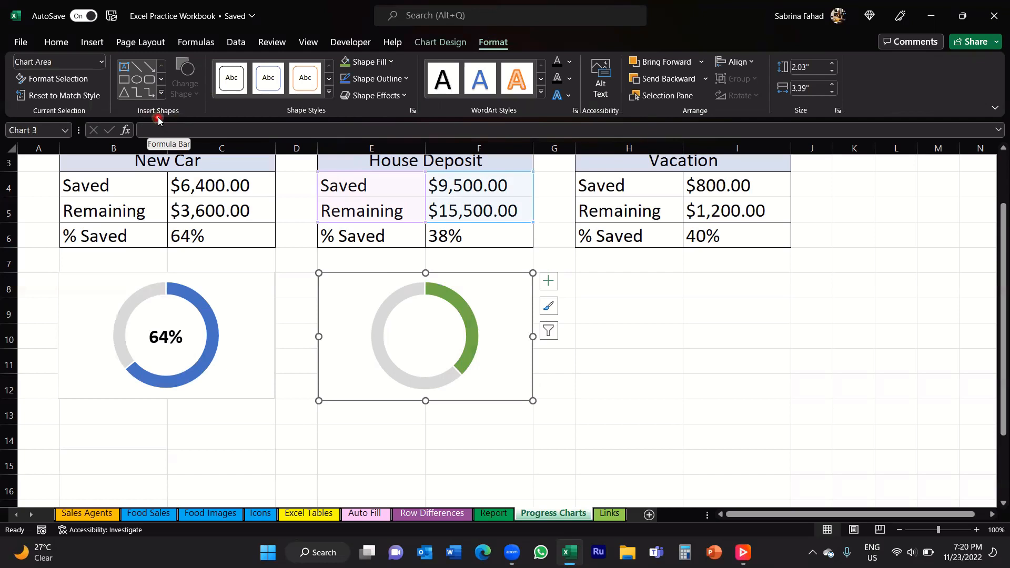
click(125, 68)
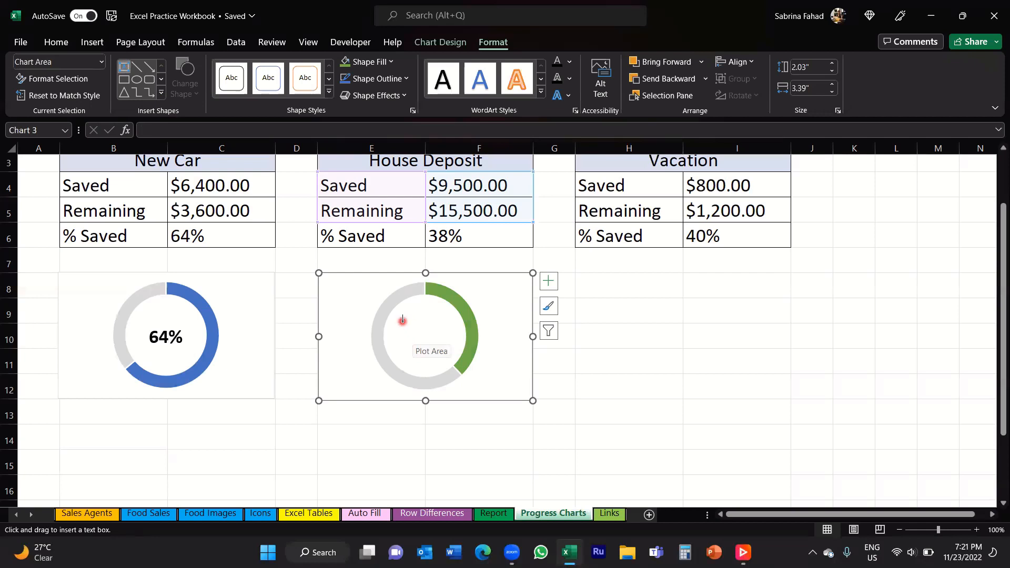
drag(401, 319, 450, 355)
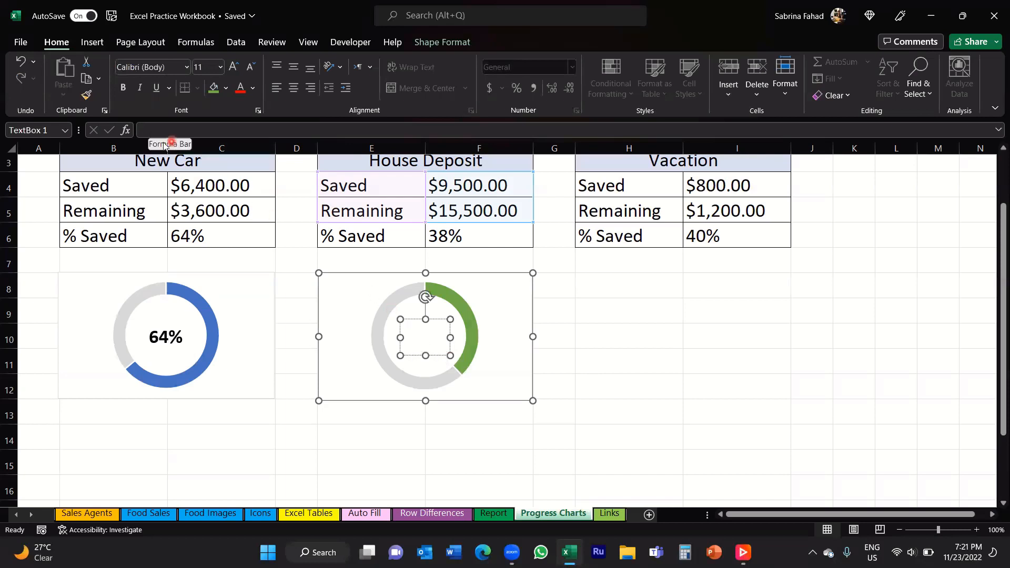
Link the House Deposit chart's text box to the % Saved cell with the formula ='Progress Charts'!$F$6.
click(253, 130)
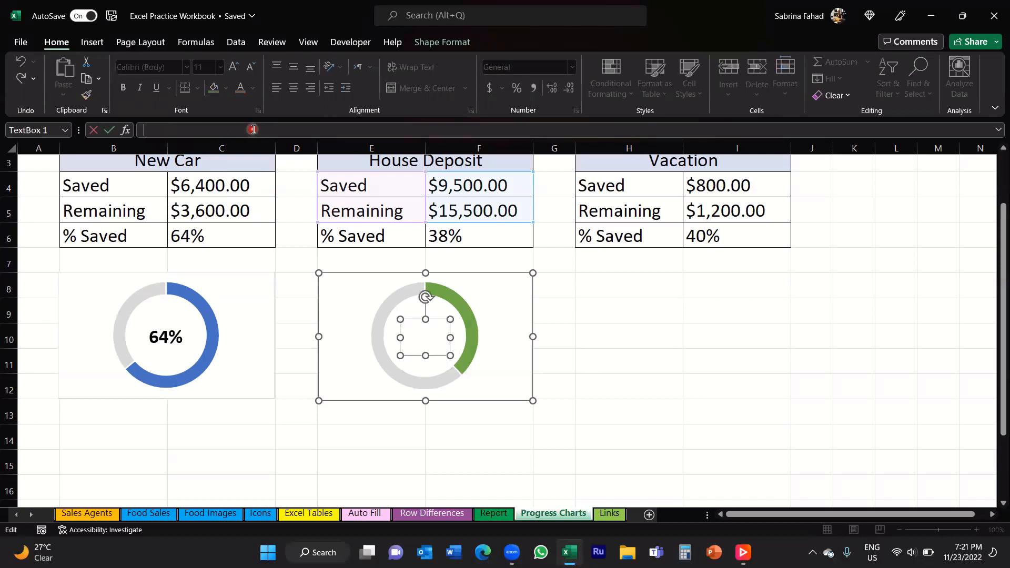
text(=)
click(508, 239)
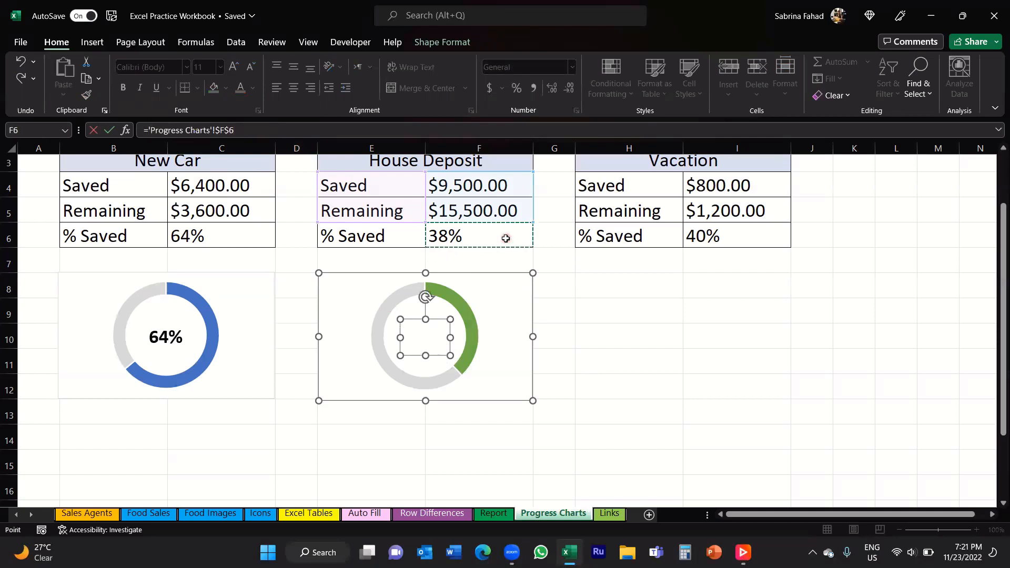
click(164, 141)
click(182, 141)
key(Return)
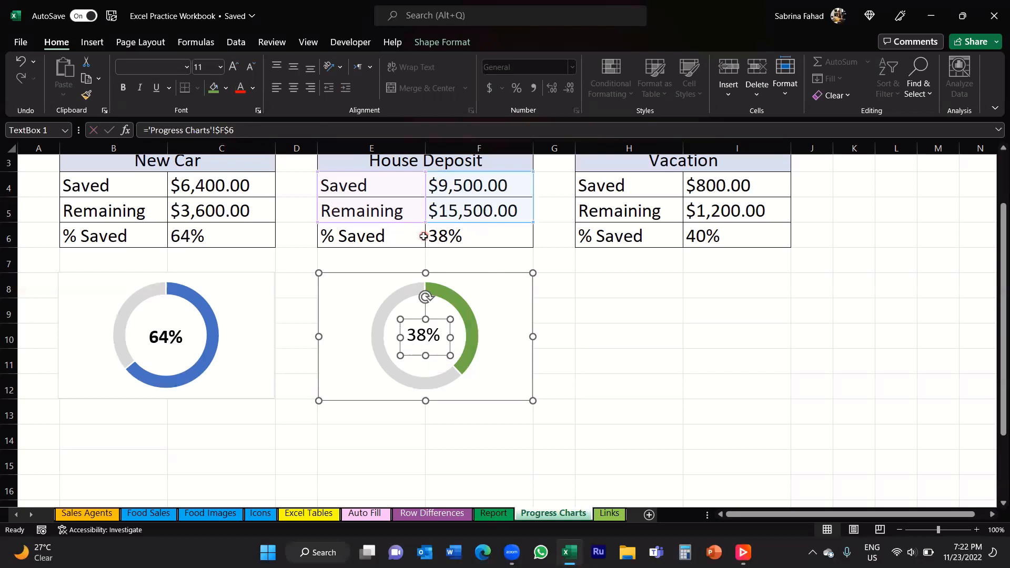
Make the percentage text in the House Deposit doughnut bold and center it horizontally in its text box.
click(417, 345)
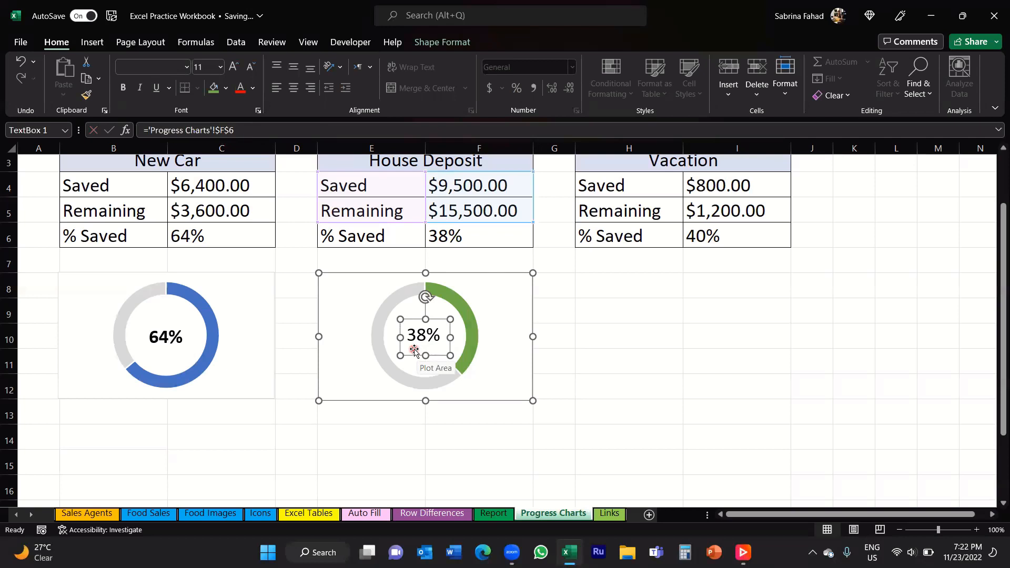
click(431, 322)
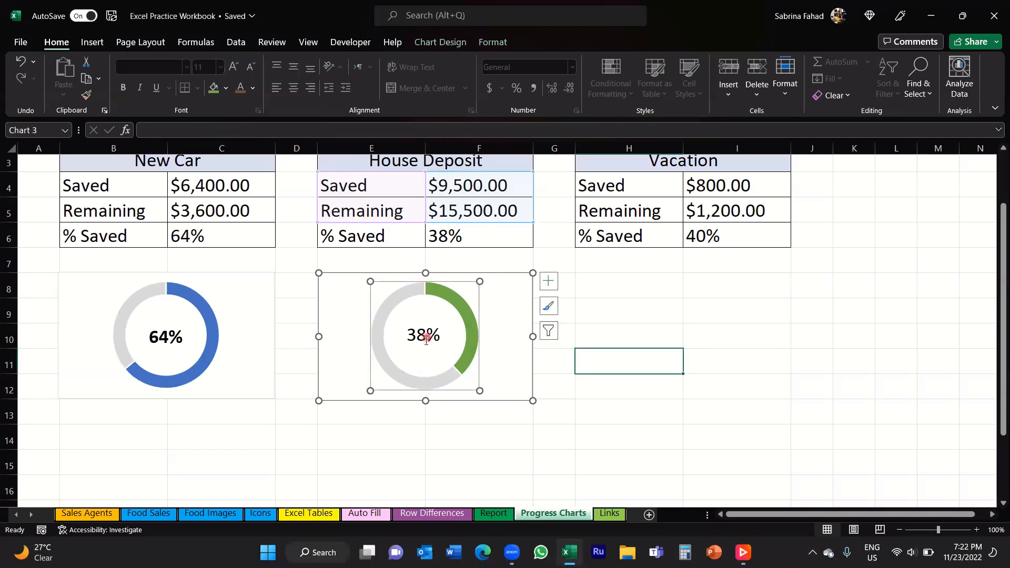
click(427, 345)
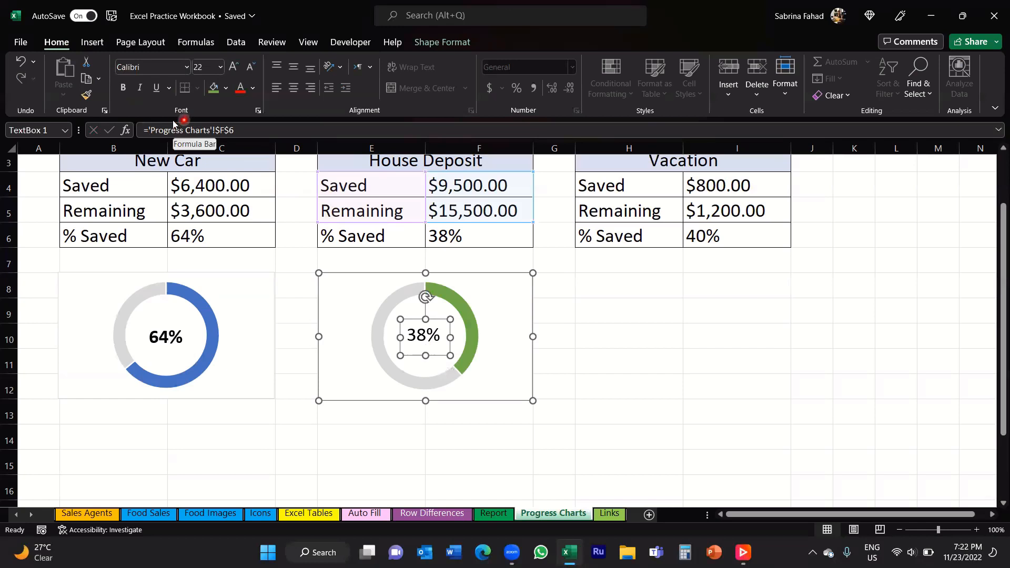
click(124, 87)
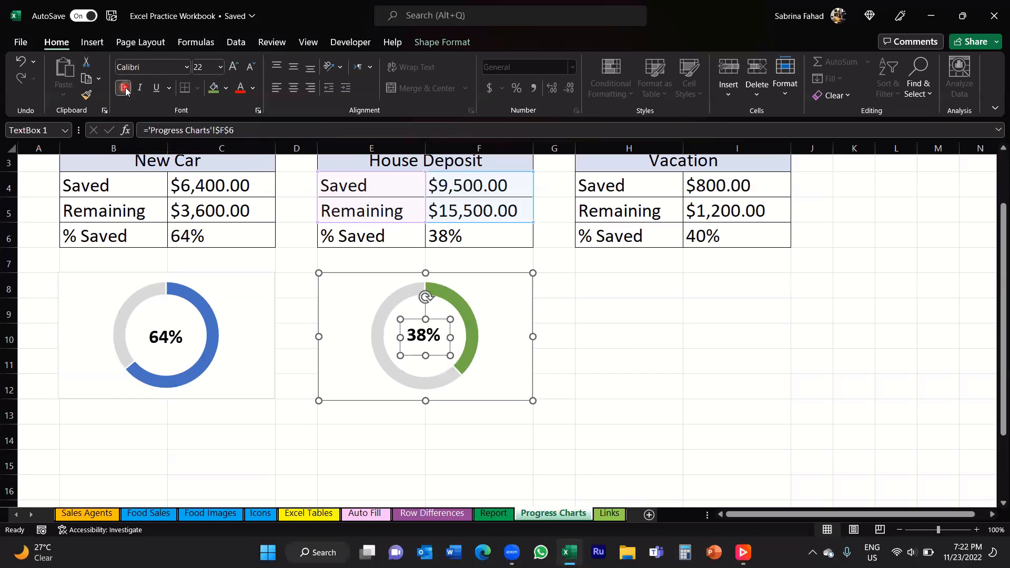
click(293, 88)
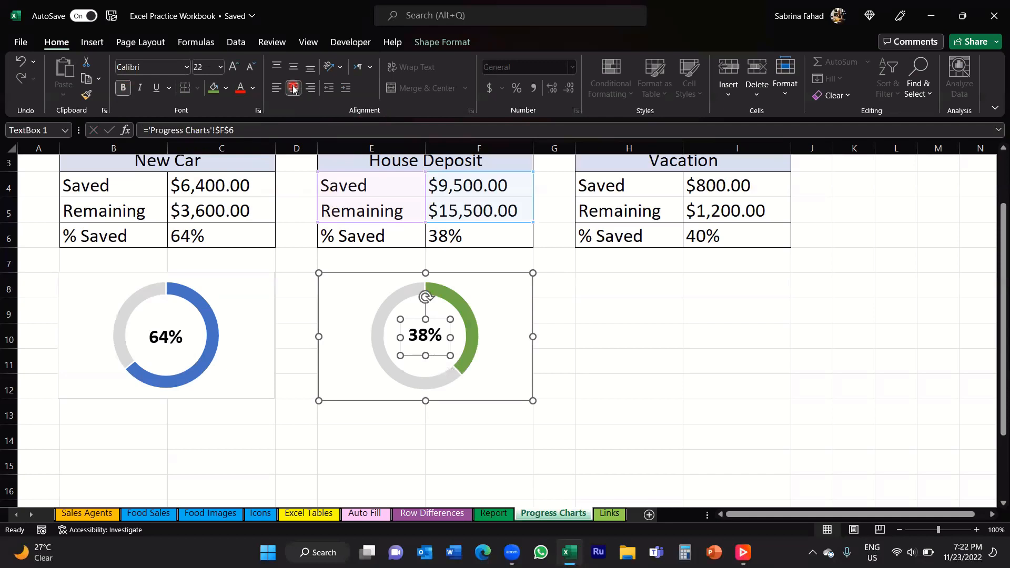
click(568, 361)
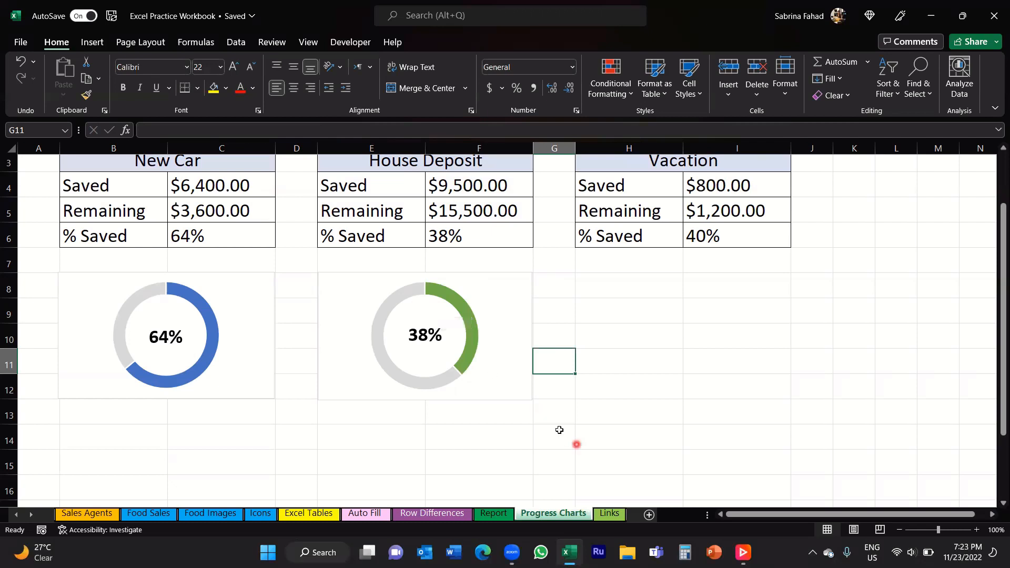
Set the House Deposit Saved amount in cell F4 to 11800 and check its progress chart.
click(585, 423)
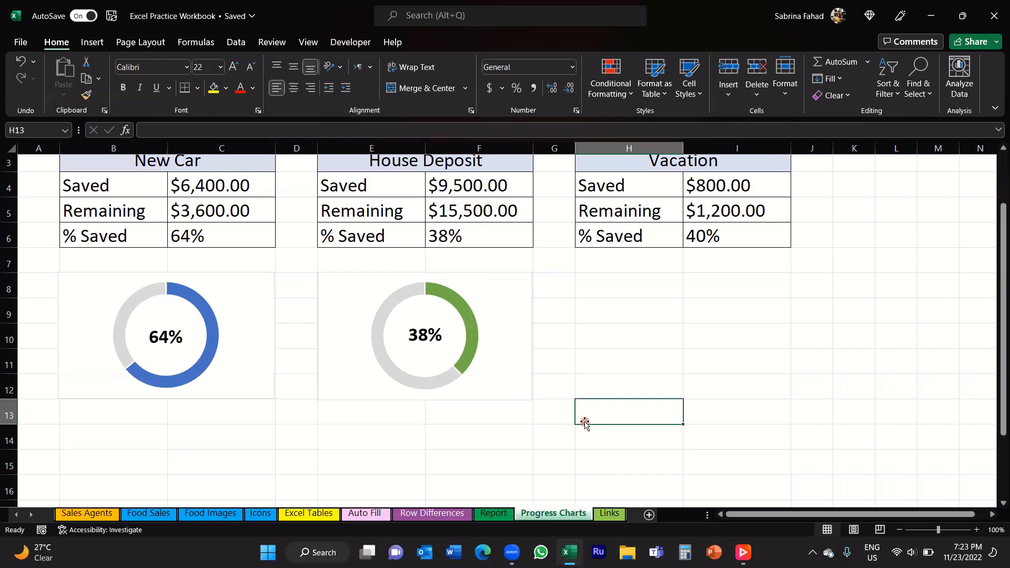
scroll(584, 423, up, 1)
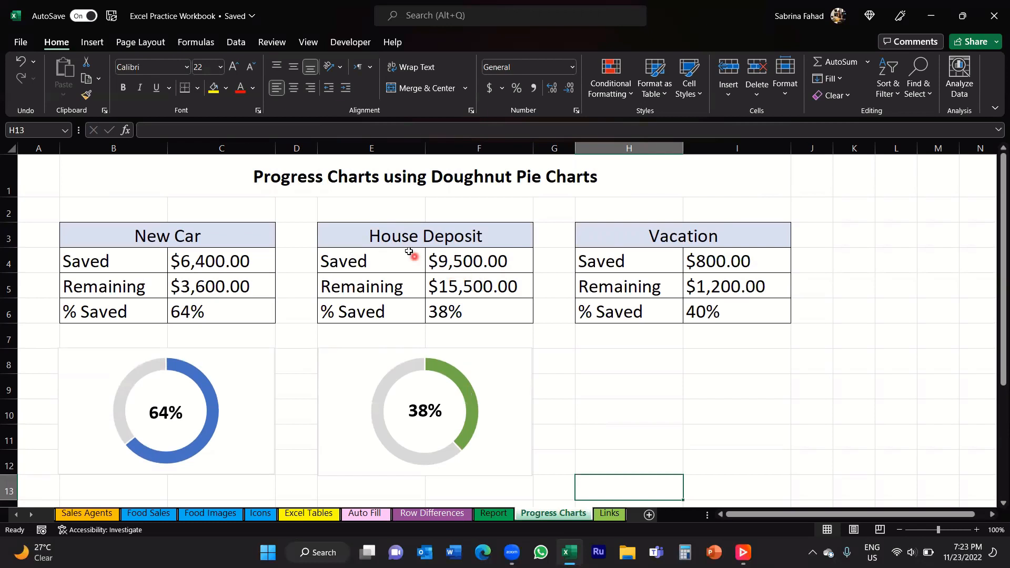
click(519, 262)
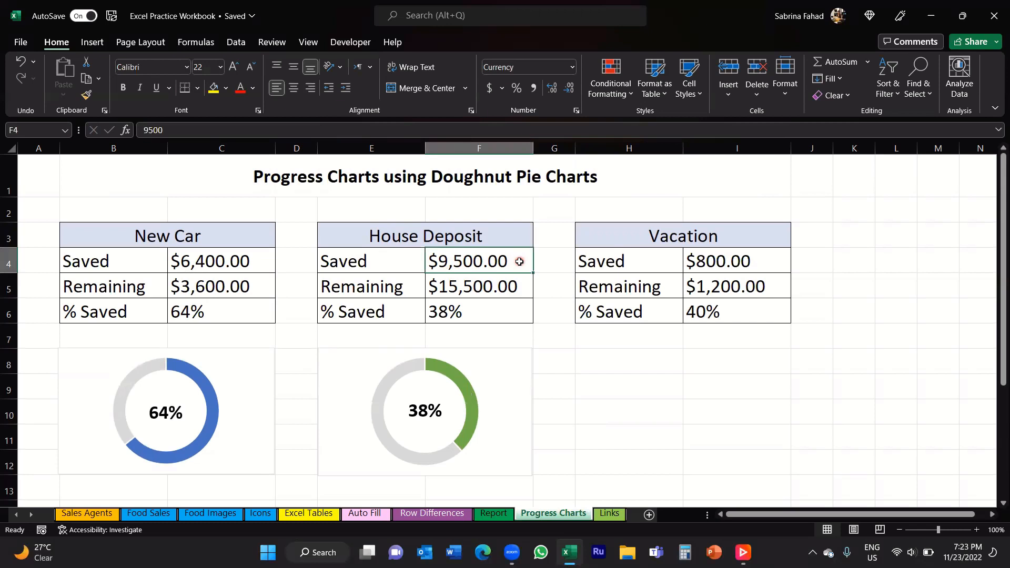
text(11800)
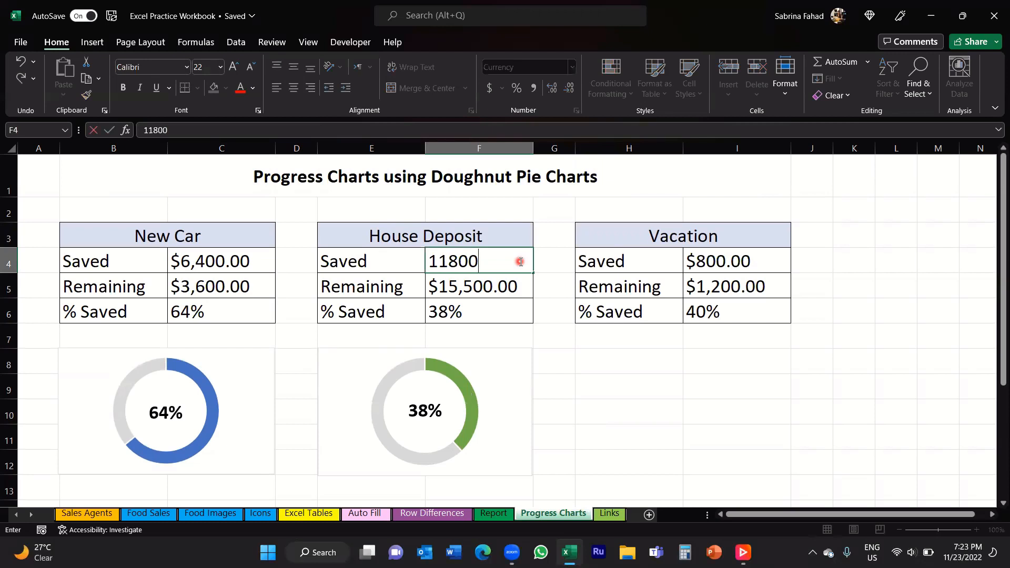
click(552, 369)
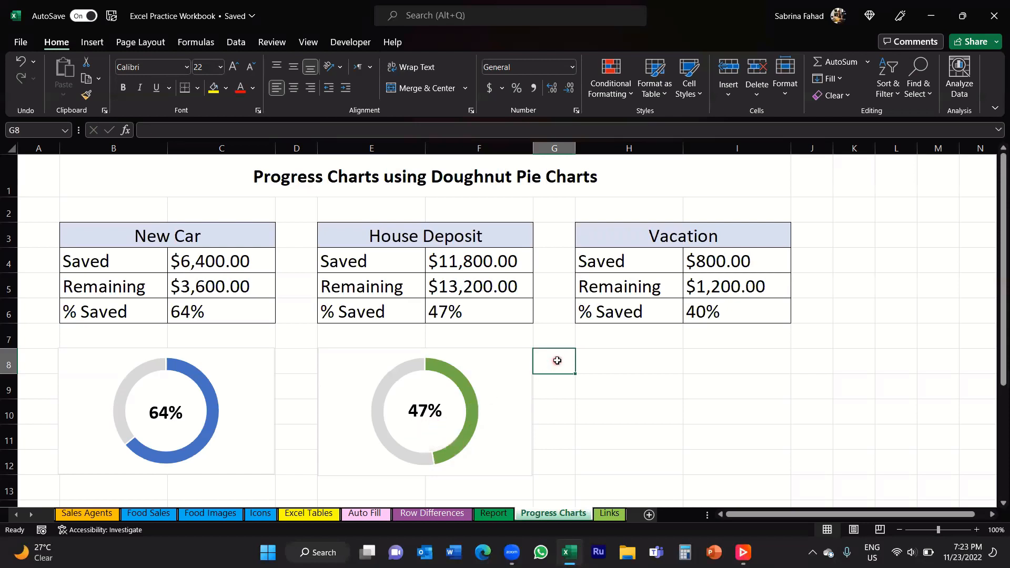
click(601, 364)
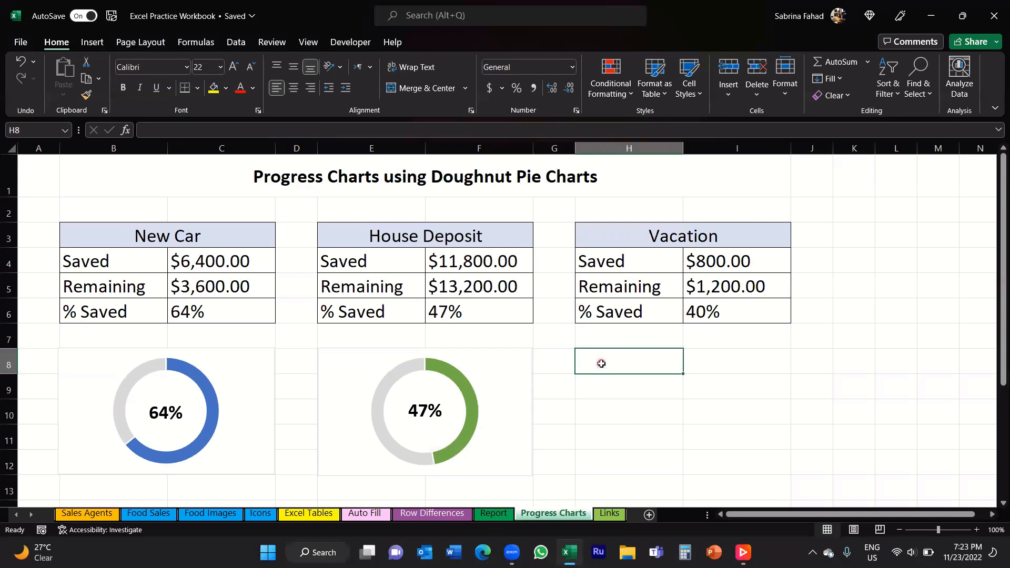